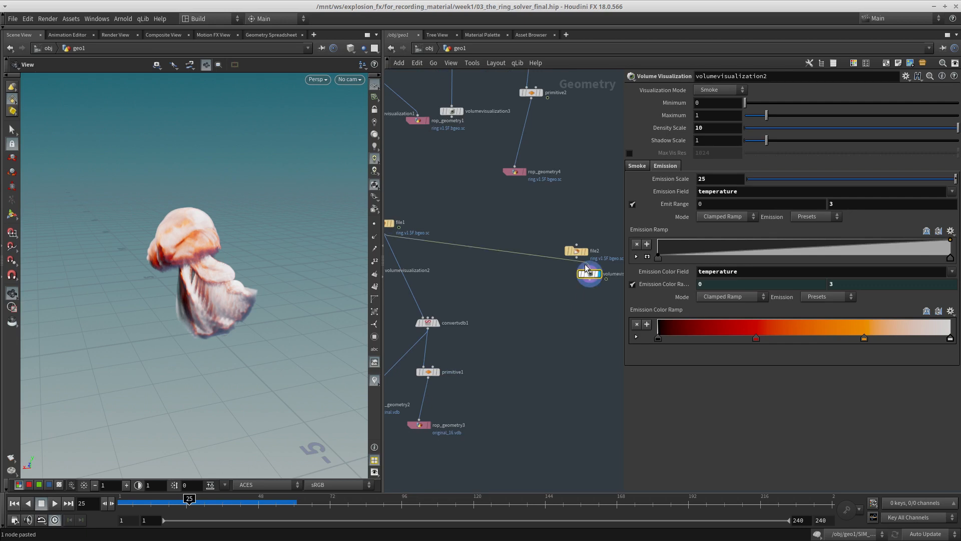
Play and scrub the cached ring smoke, examining its shape from several angles
right_drag(260, 385, 155, 435)
drag(132, 503, 119, 503)
click(56, 504)
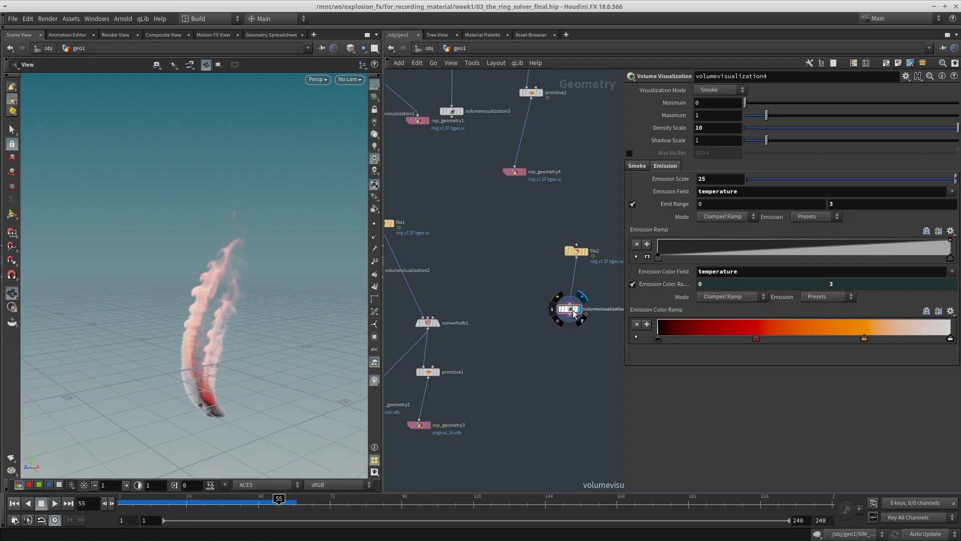
middle_click(572, 310)
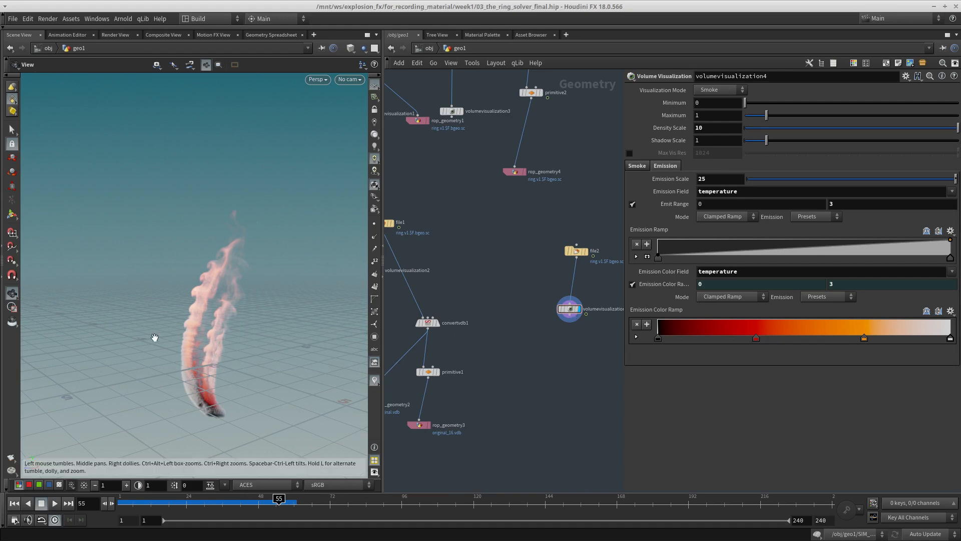
drag(154, 337, 151, 315)
drag(156, 503, 69, 503)
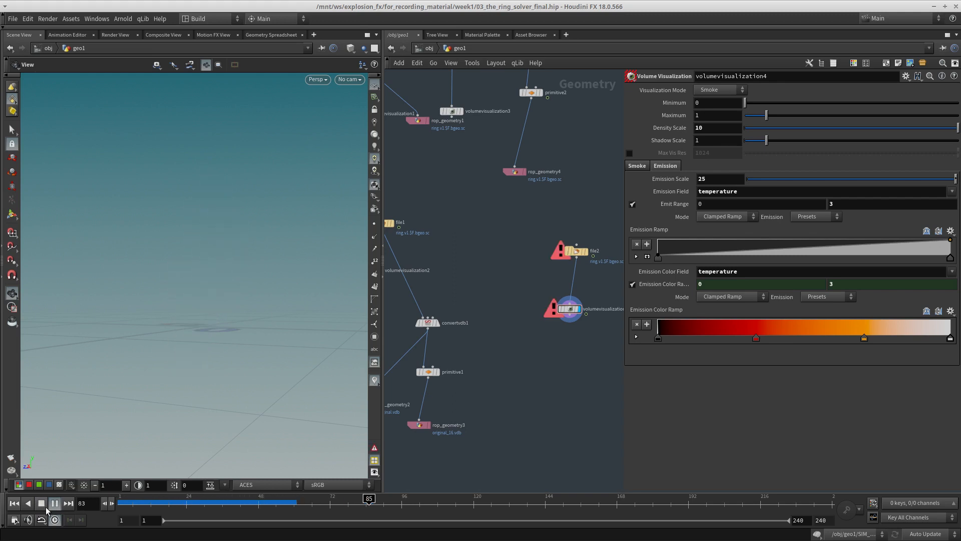
drag(122, 504, 268, 500)
drag(276, 360, 333, 325)
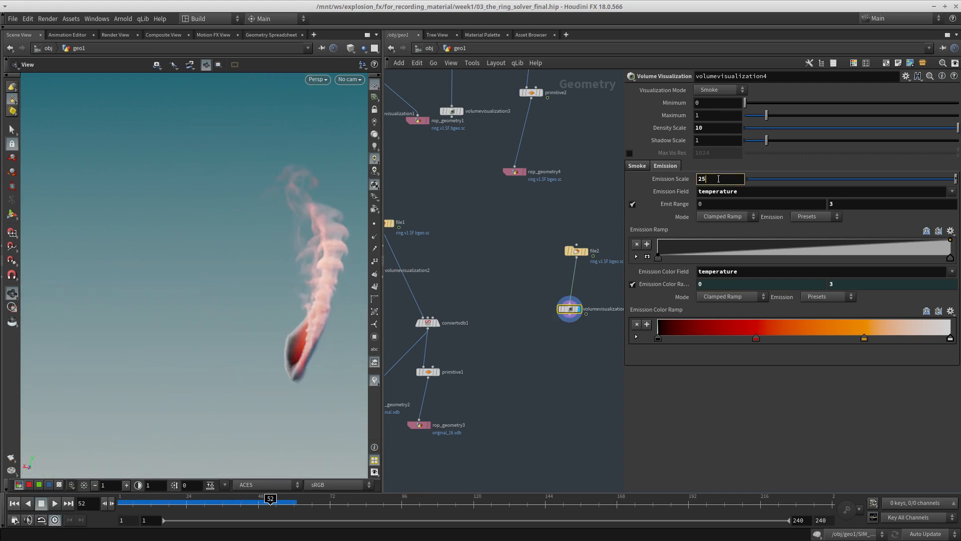
Try a smoke density scale of 25 on the displayed volume visualization node, and restore it to 10
text(25)
key(Return)
drag(183, 272, 297, 280)
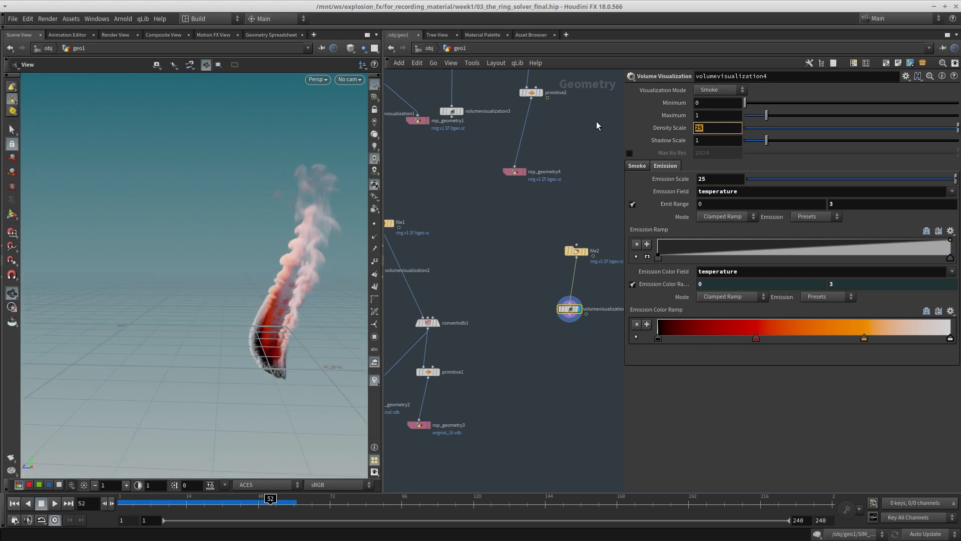
text(10)
key(Return)
In the SIM_PYRO network, set the pyro solver's dissipation to 0.1 and enable disturbance, shredding and turbulence
middle_drag(539, 149, 502, 357)
scroll(441, 227, up, 2)
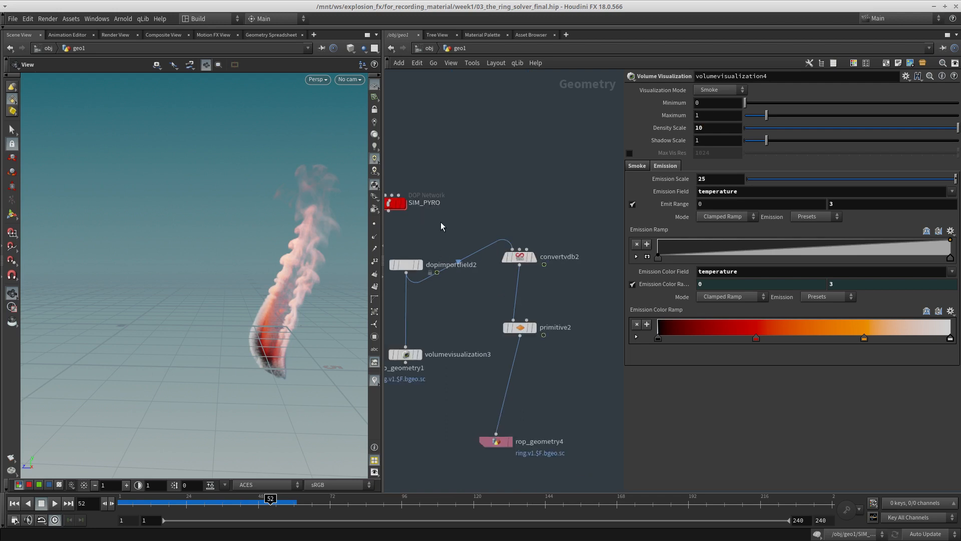
middle_drag(441, 226, 450, 237)
click(409, 215)
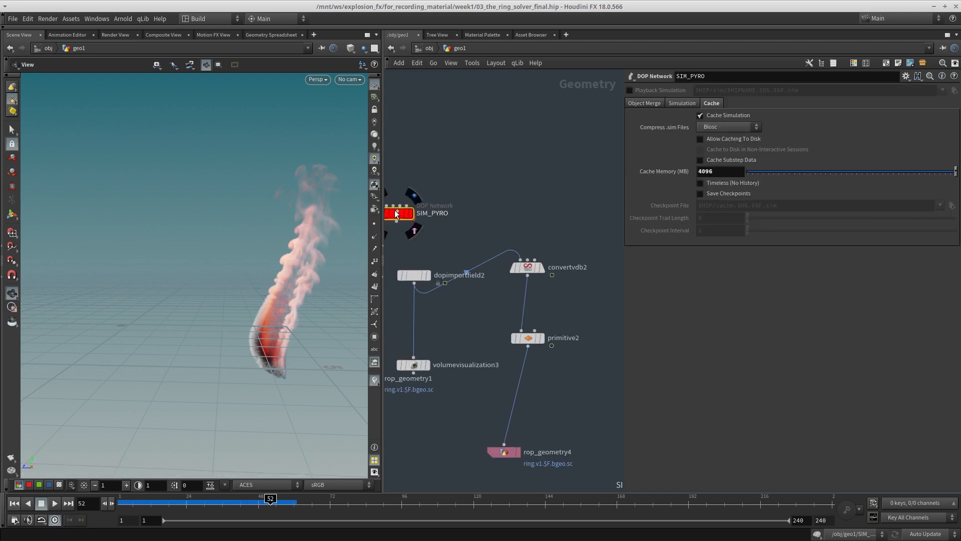
double_click(397, 214)
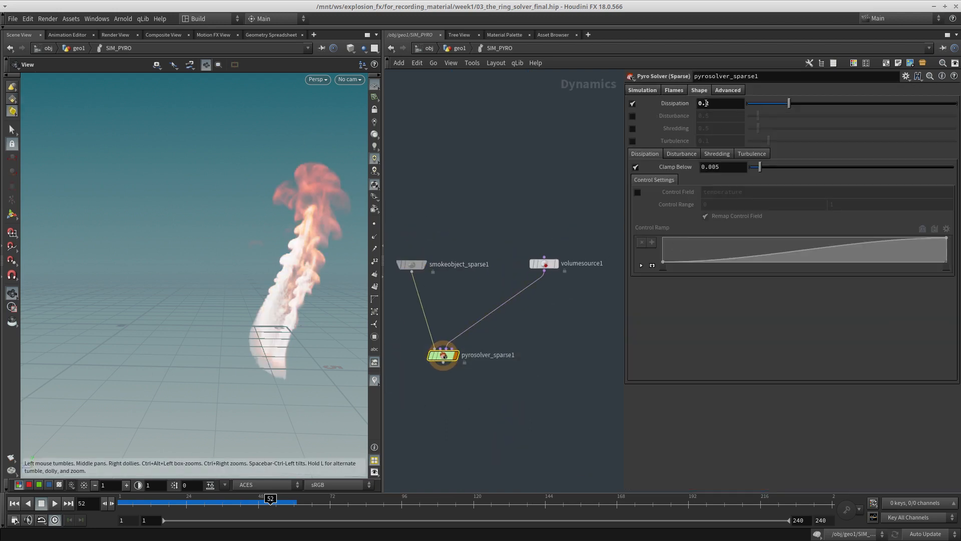
key(h)
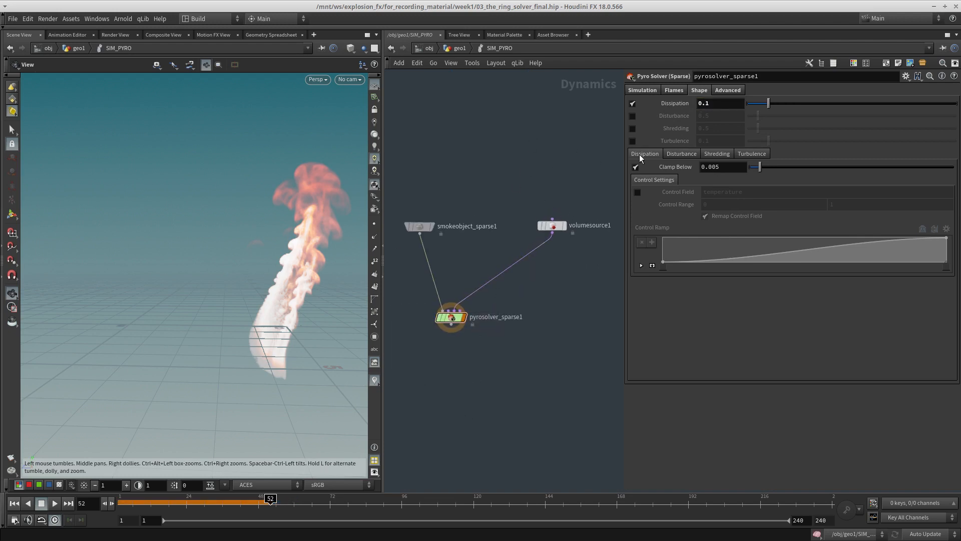
click(632, 115)
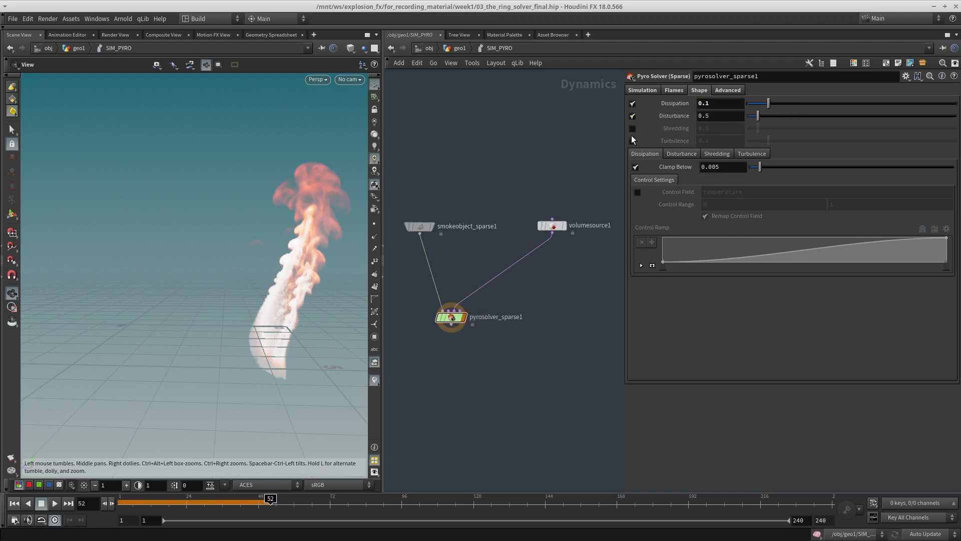
click(633, 128)
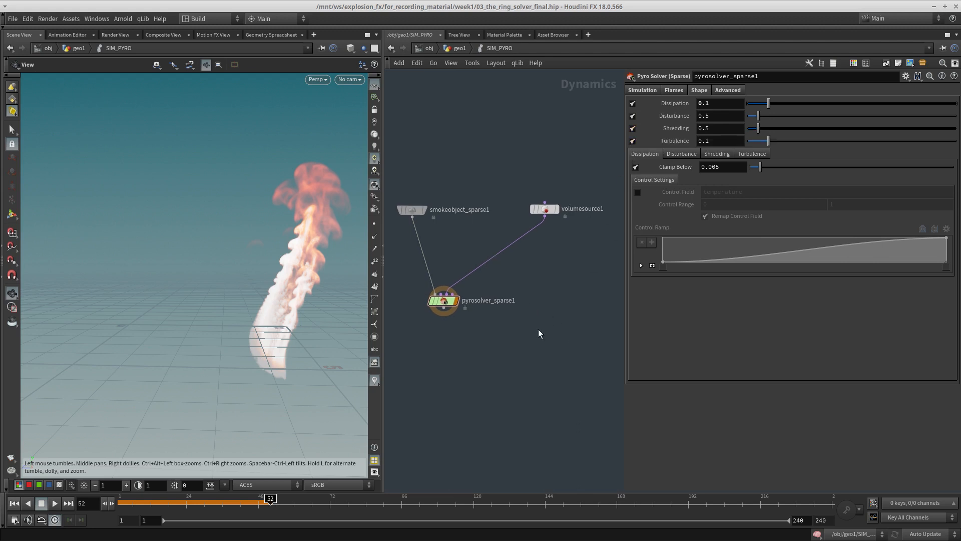
Return to the geo1 network and examine the cached ring smoke from several angles
key(u)
middle_drag(558, 361, 553, 316)
scroll(554, 316, up, 3)
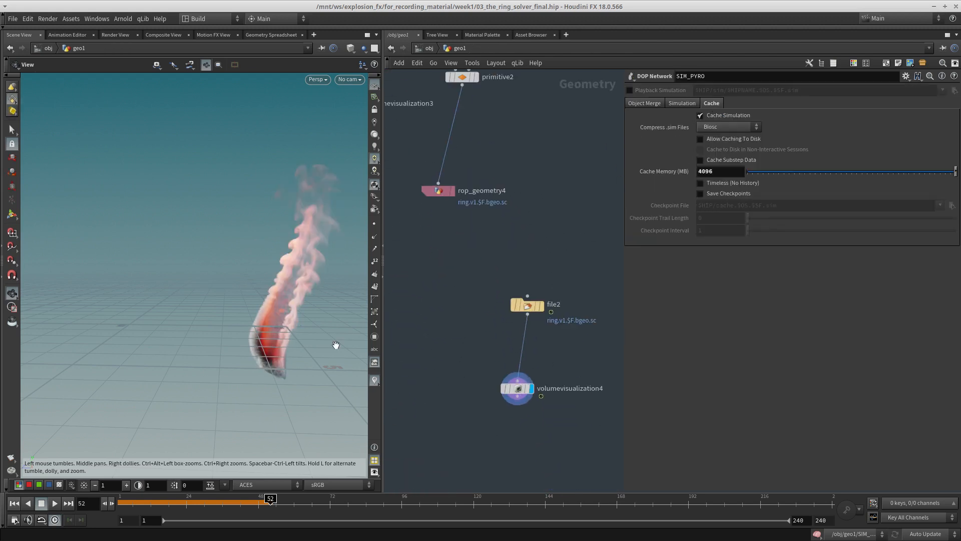
drag(336, 345, 151, 336)
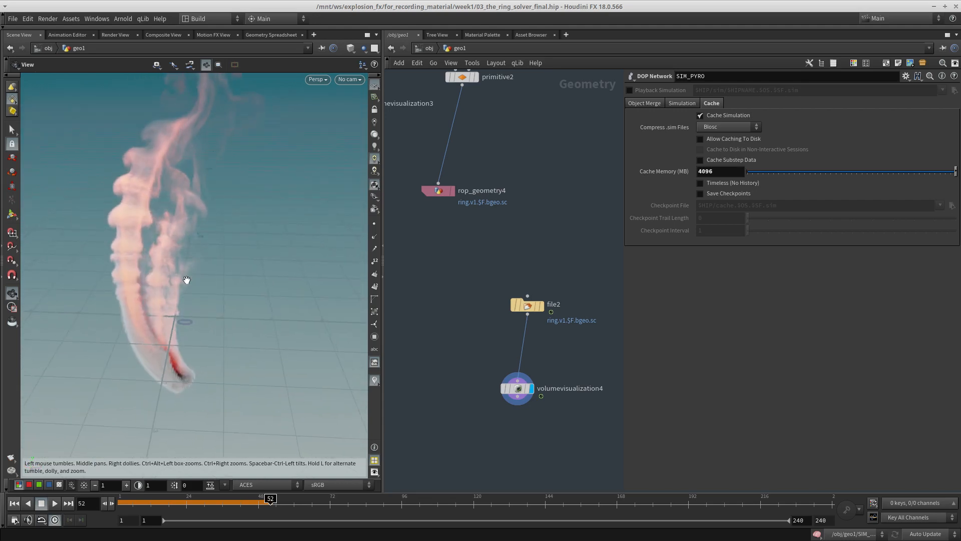
drag(161, 304, 298, 300)
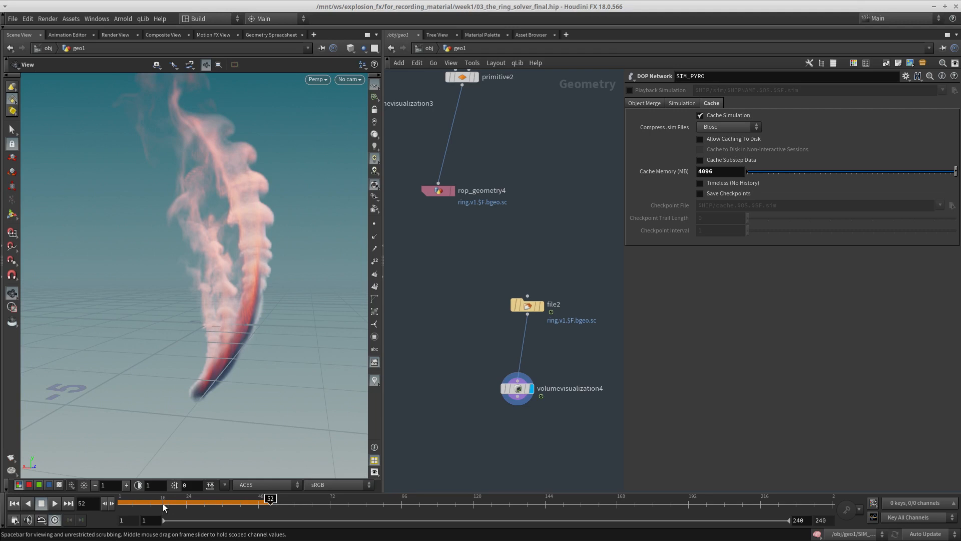
Reopen the SIM_PYRO network, view the smoke object's settings and play the simulation from the start to examine the smoke's shape
middle_drag(529, 102, 560, 323)
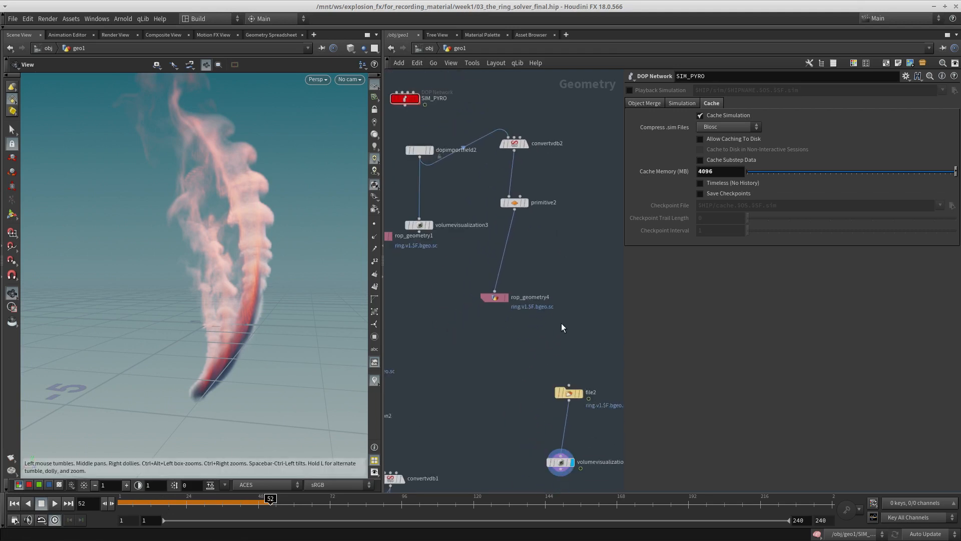
drag(560, 323, 490, 109)
click(405, 133)
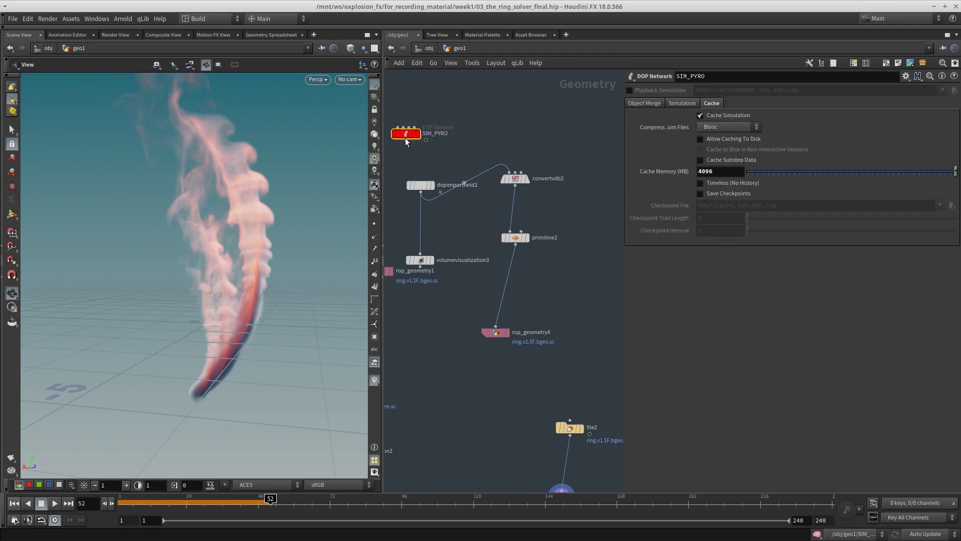
double_click(405, 133)
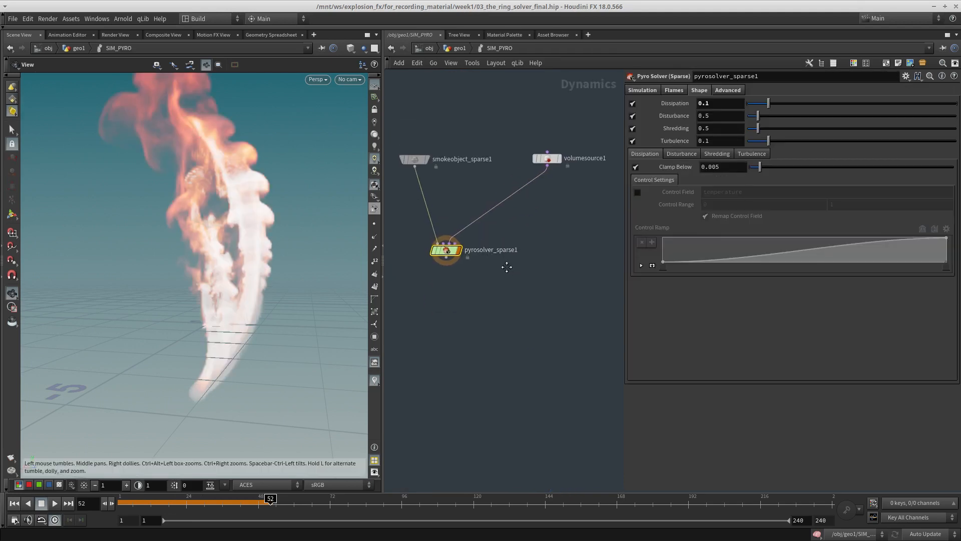
click(414, 160)
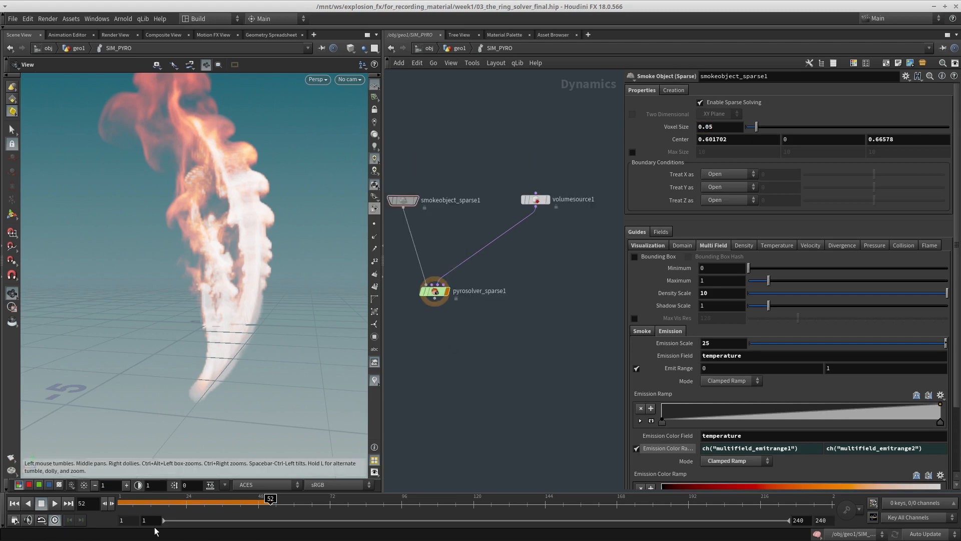
click(44, 506)
click(49, 503)
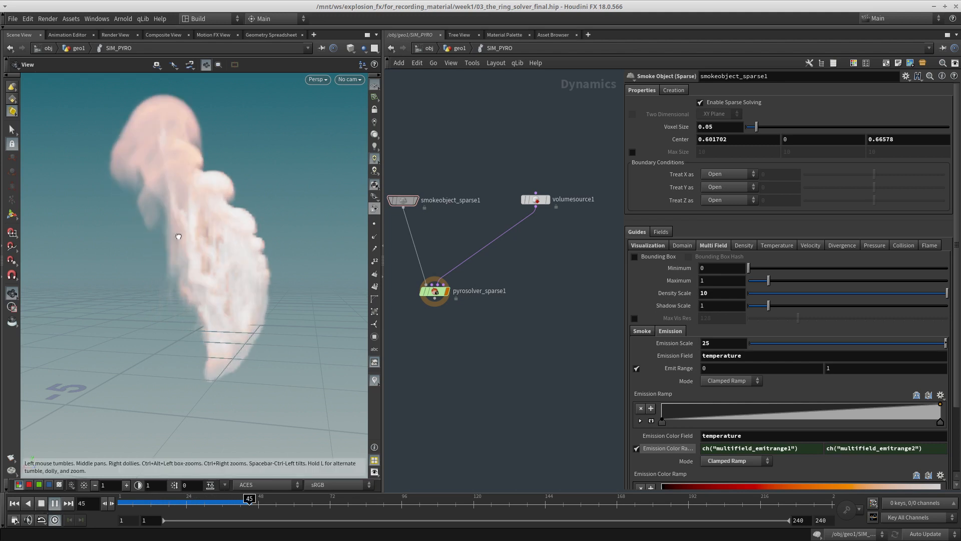
drag(43, 262, 150, 334)
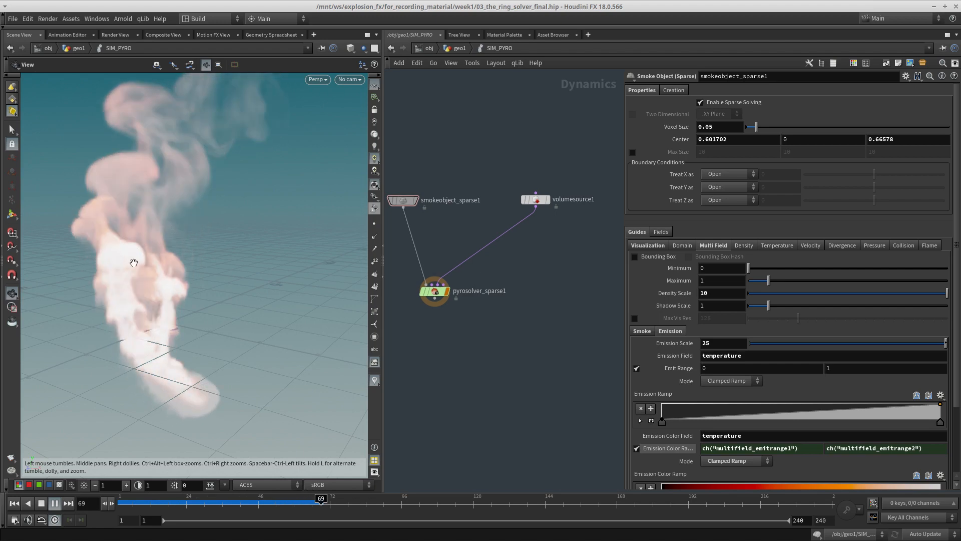
Stop playback and set the pyro solver's turbulence to 1
click(434, 290)
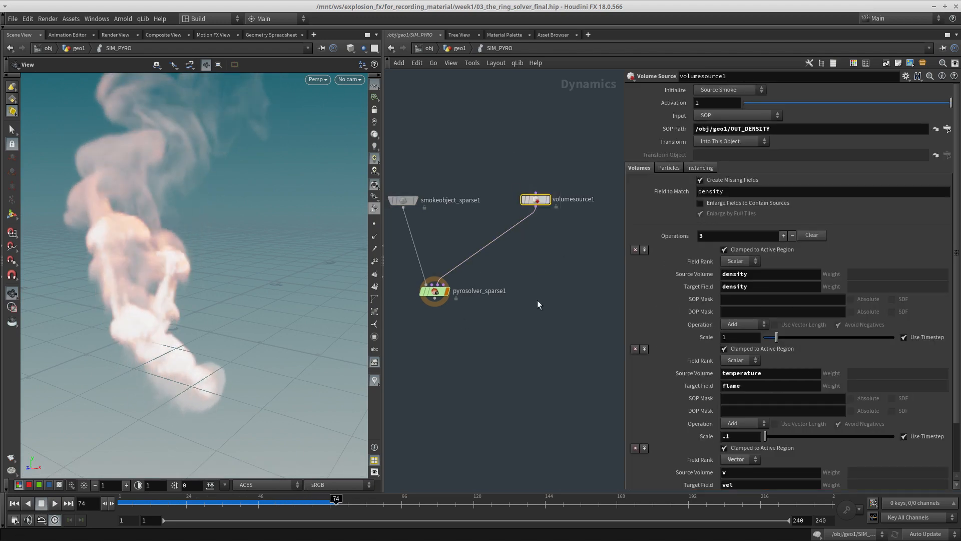
middle_drag(428, 355, 478, 330)
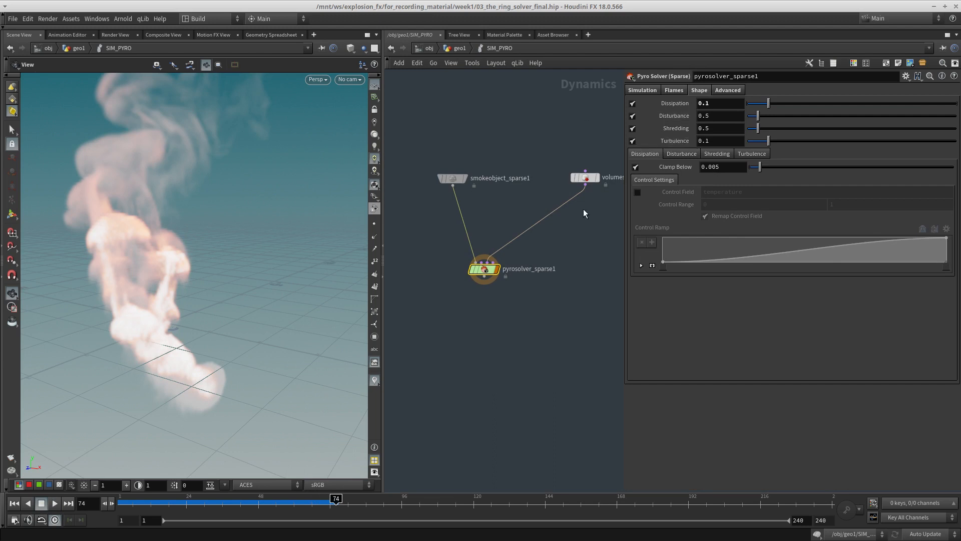
click(753, 154)
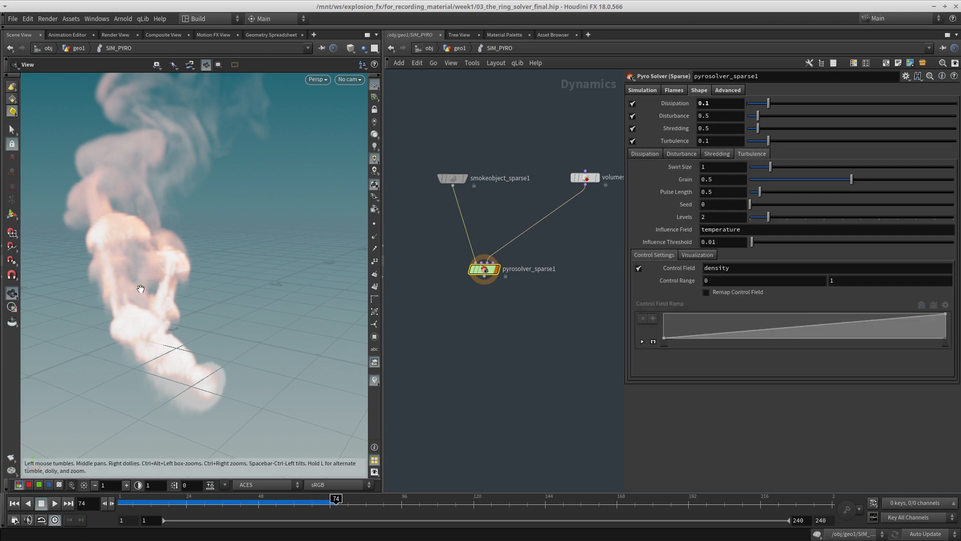
drag(205, 328, 167, 334)
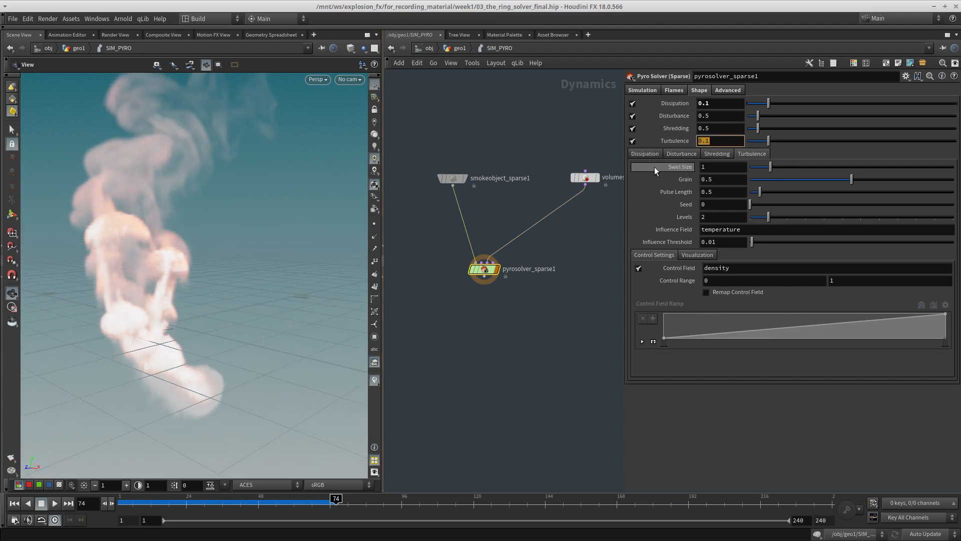
key(Return)
Replay the simulation from the first frame and examine how turbulence breaks up the smoke
click(14, 503)
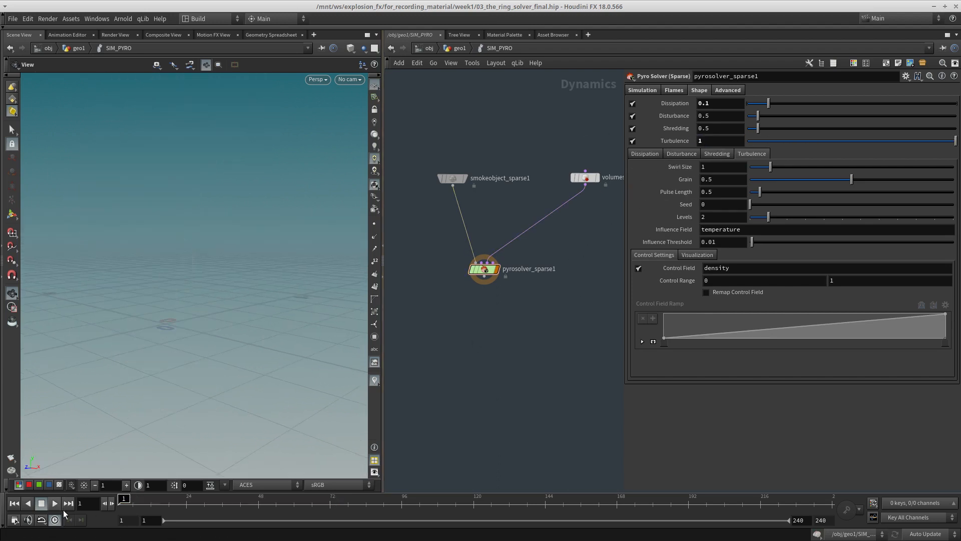
click(52, 504)
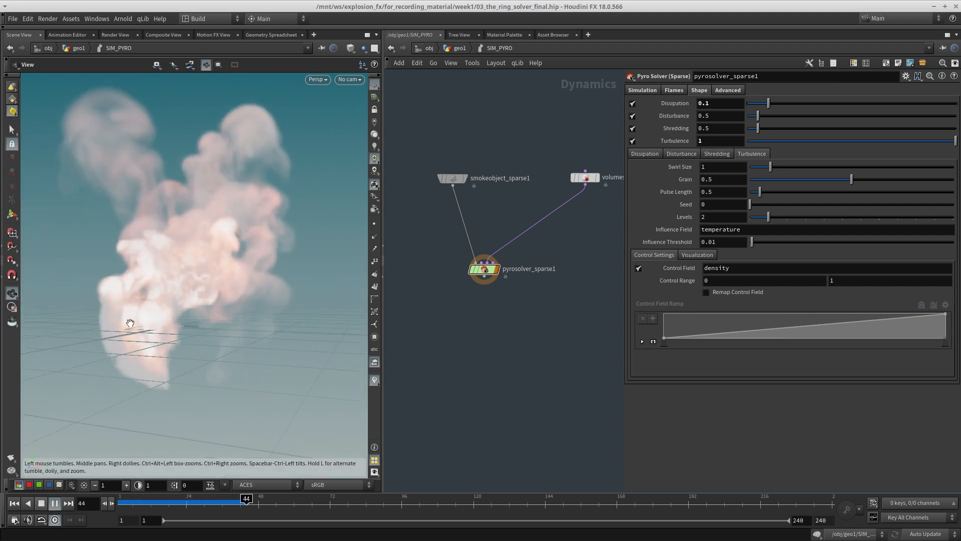
drag(170, 341, 151, 374)
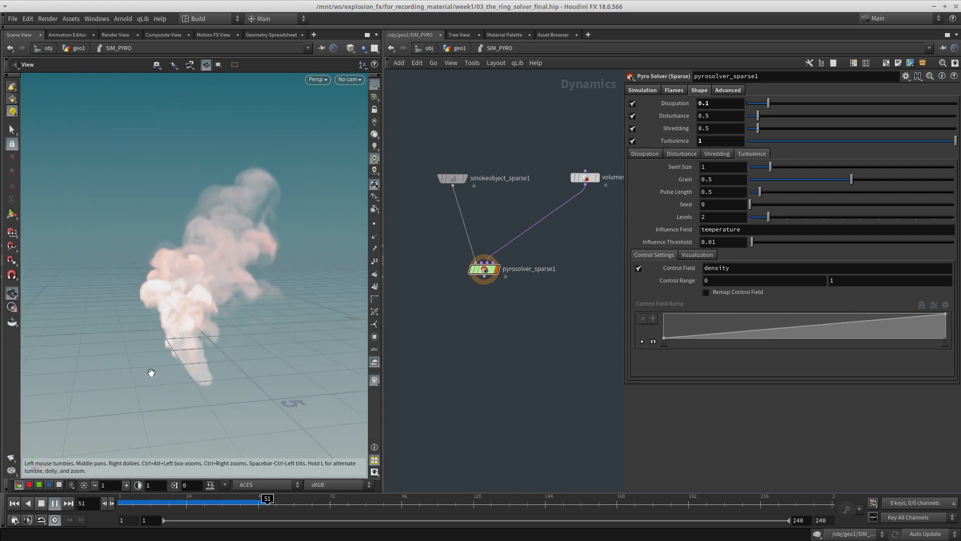
click(55, 503)
Set the pyro solver's turbulence to 0.5
click(713, 141)
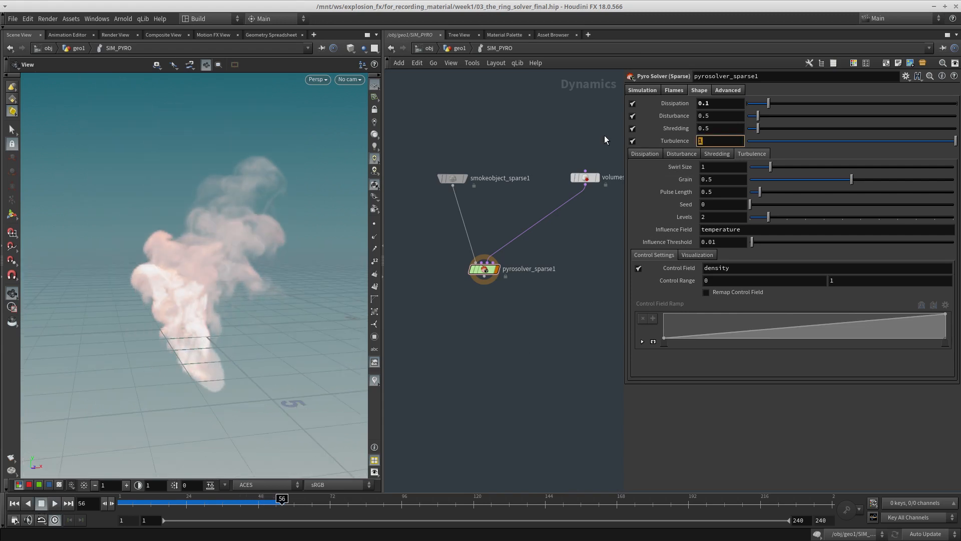
text(.5)
key(Return)
Add a Gas Turbulence node below the volume source and display its turbulence settings
key(h)
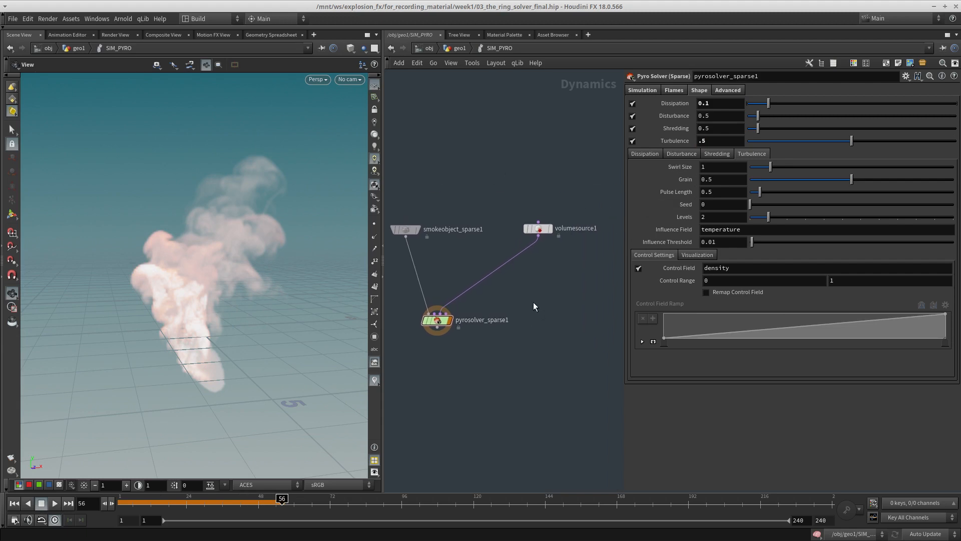
key(Tab)
key(Escape)
click(533, 301)
click(538, 229)
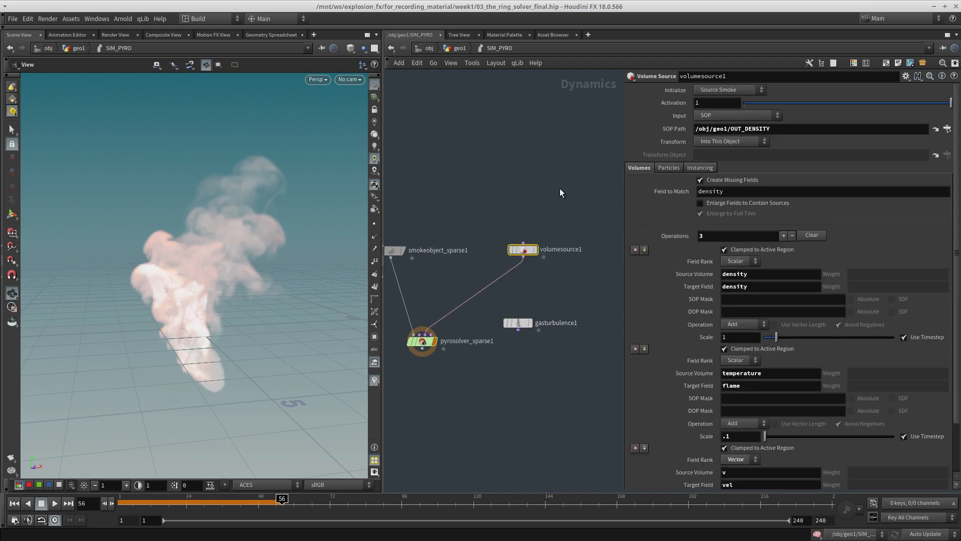
click(519, 323)
scroll(435, 328, up, 3)
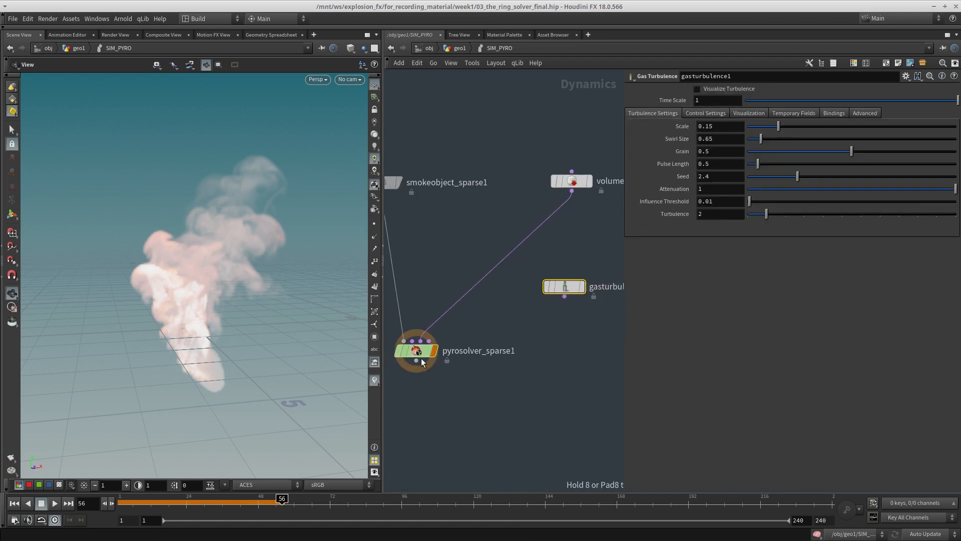
Review the pyro solver's turbulence and swirl size settings, and widen the network editor
drag(422, 359, 427, 371)
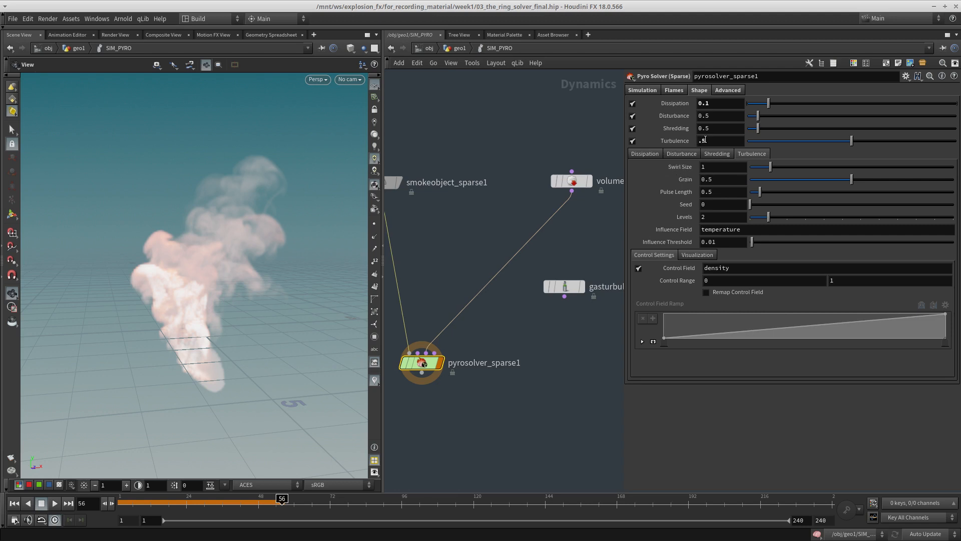
key(Return)
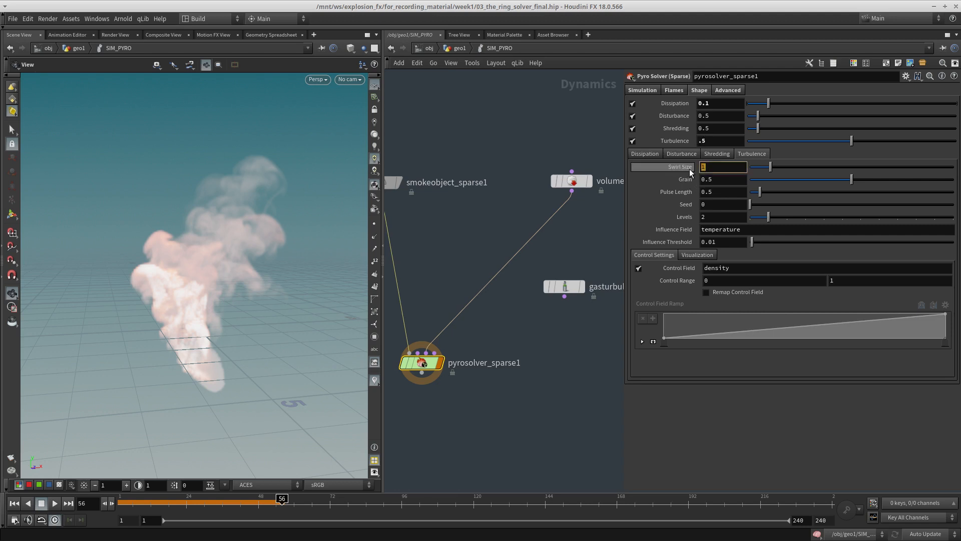
drag(721, 141, 700, 140)
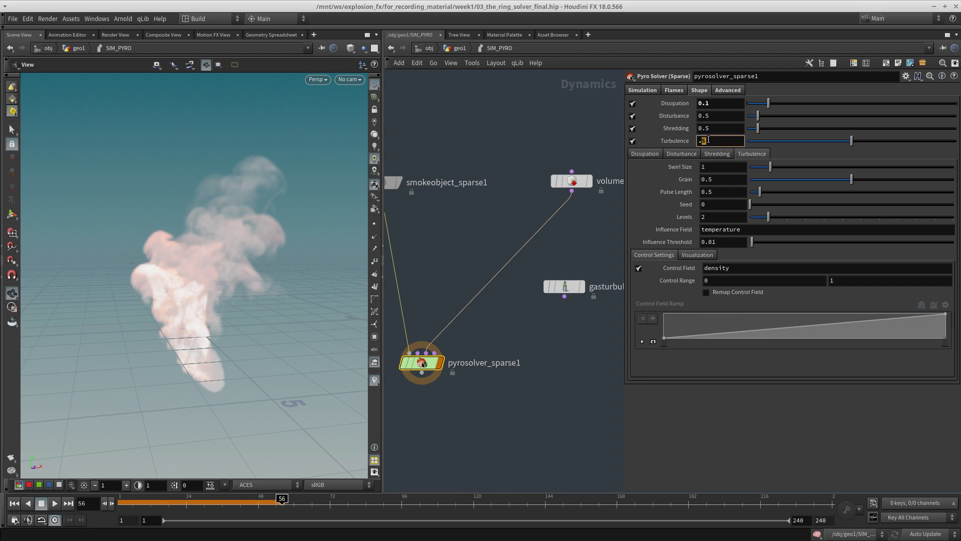
key(Escape)
scroll(546, 340, down, 1)
drag(626, 489, 723, 423)
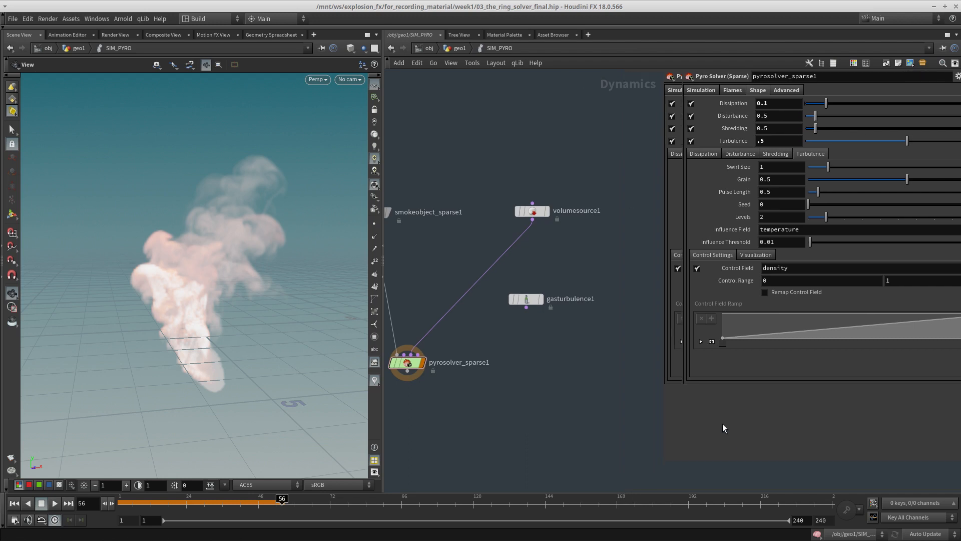
Connect the Gas Turbulence node to the pyro solver and return the timeline to the first frame
click(421, 355)
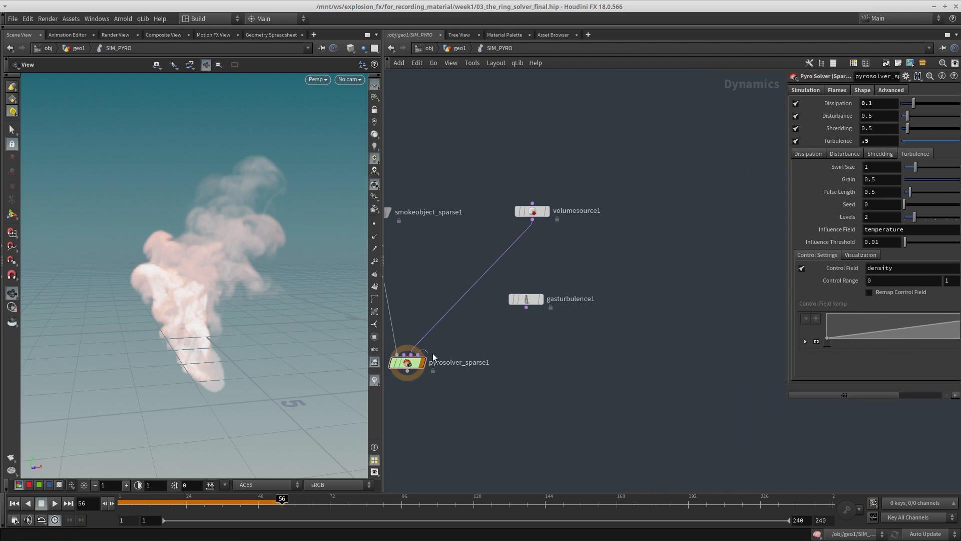
click(526, 299)
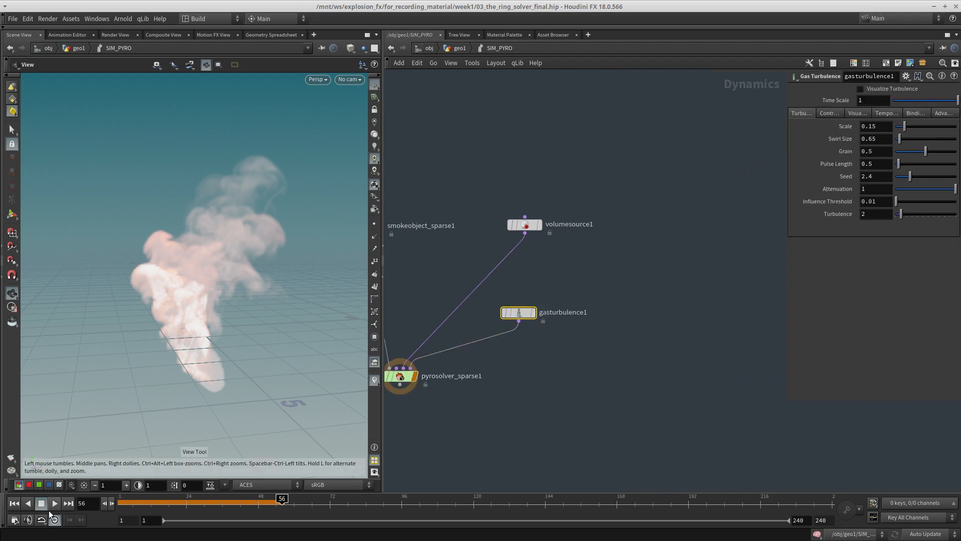
click(14, 503)
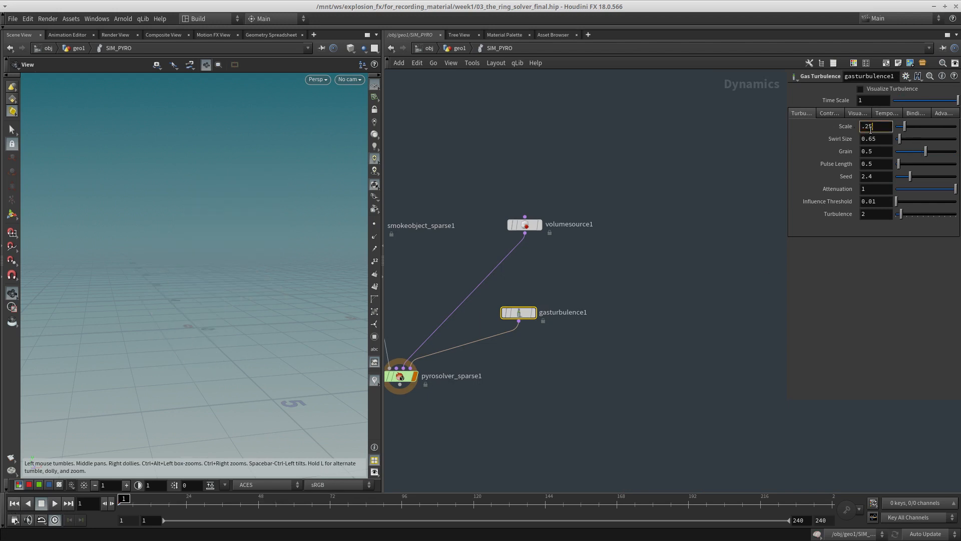
Set the Gas Turbulence node's scale to 0.25 and its swirl size to 3
key(Return)
double_click(882, 141)
text(3)
key(Return)
click(629, 336)
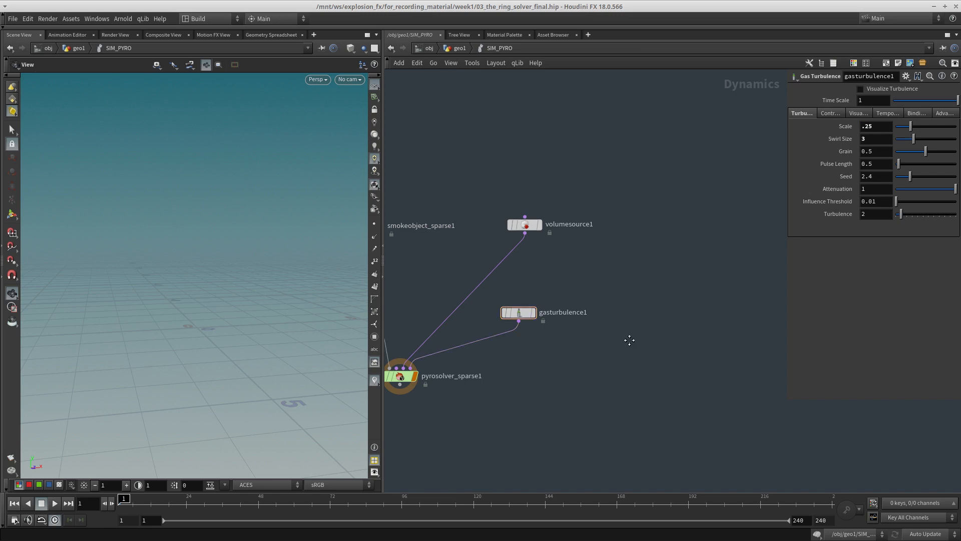
Tidy the network by moving the volume source node closer to the smoke object
middle_drag(629, 338, 636, 310)
drag(485, 414, 343, 309)
middle_drag(505, 379, 529, 398)
click(581, 303)
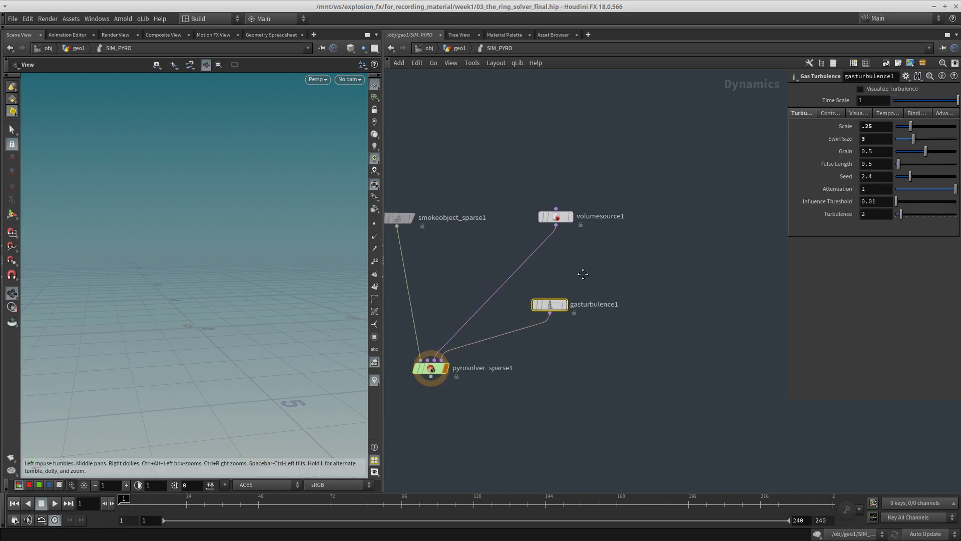
middle_drag(581, 273, 590, 288)
drag(469, 446, 408, 371)
click(564, 232)
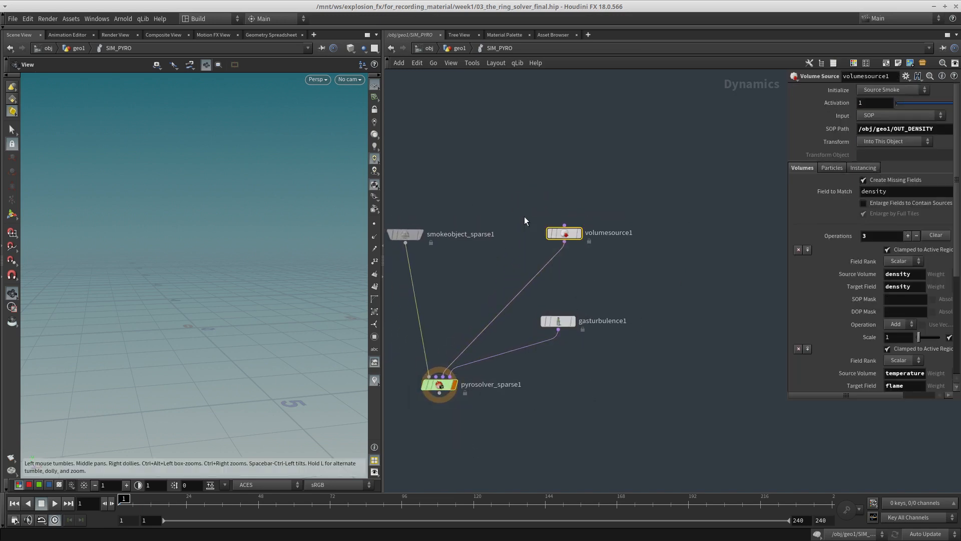
drag(564, 233, 525, 244)
Display the pyro solver's settings, play the simulation and examine how the added turbulence shapes the smoke
click(440, 385)
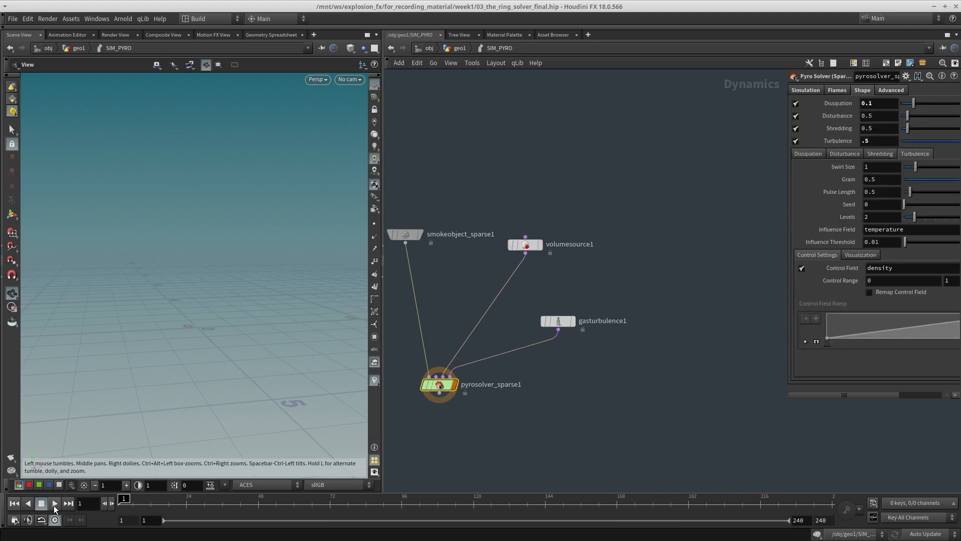
click(55, 503)
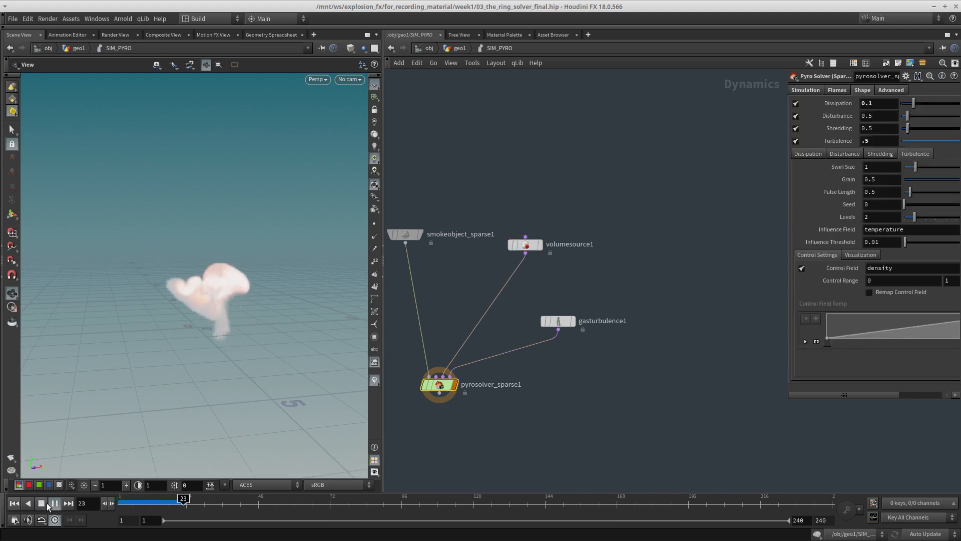
mouse_move(232, 242)
mouse_down()
mouse_move(281, 242)
mouse_move(240, 253)
mouse_up()
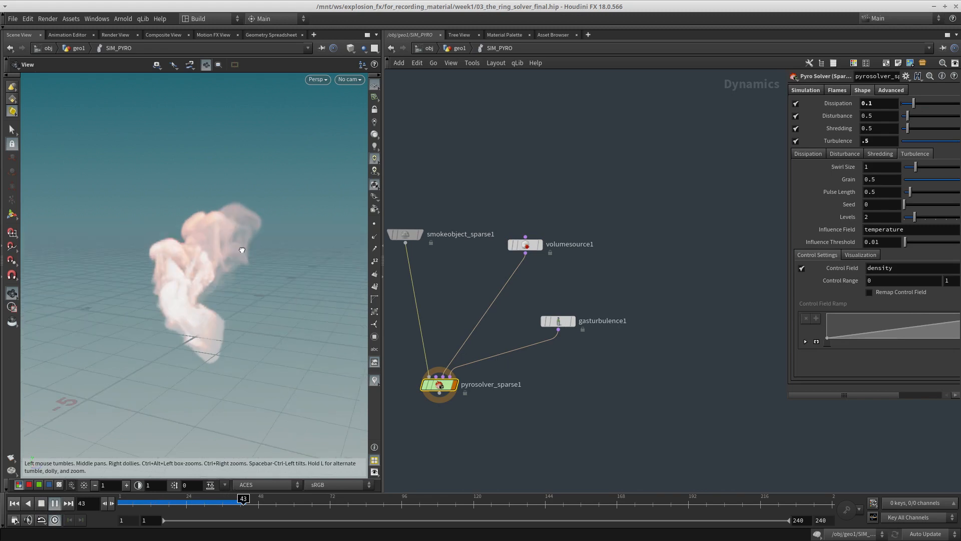
click(42, 505)
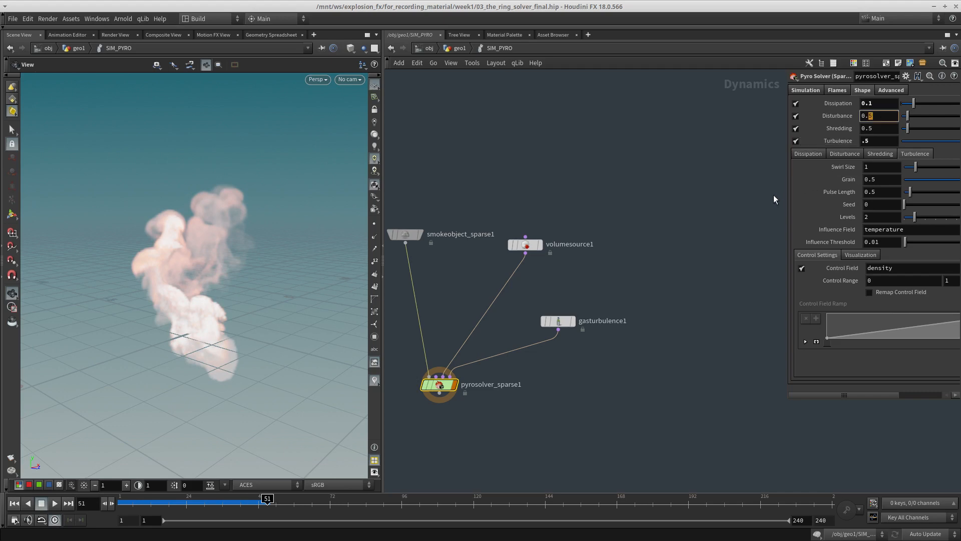
Set the pyro solver's disturbance to 1
text(75)
key(Return)
drag(880, 119, 857, 120)
text(1)
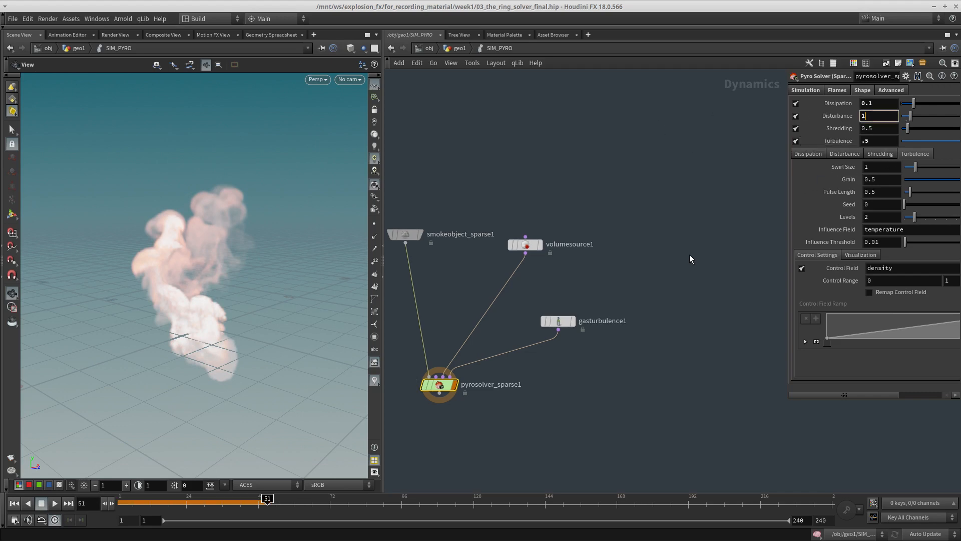
key(Return)
Replay the simulation from the first frame and examine the effect of the stronger disturbance
drag(125, 504, 117, 504)
click(56, 503)
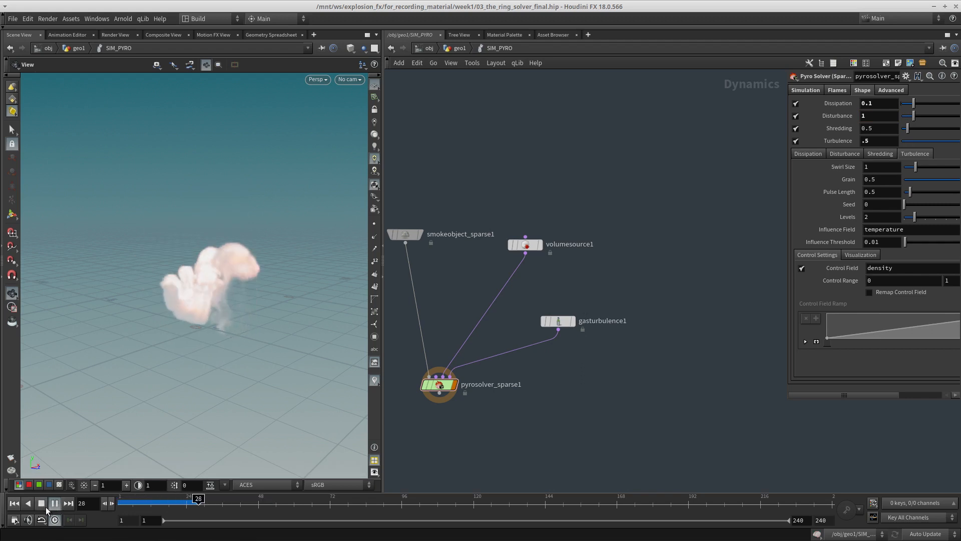
click(42, 504)
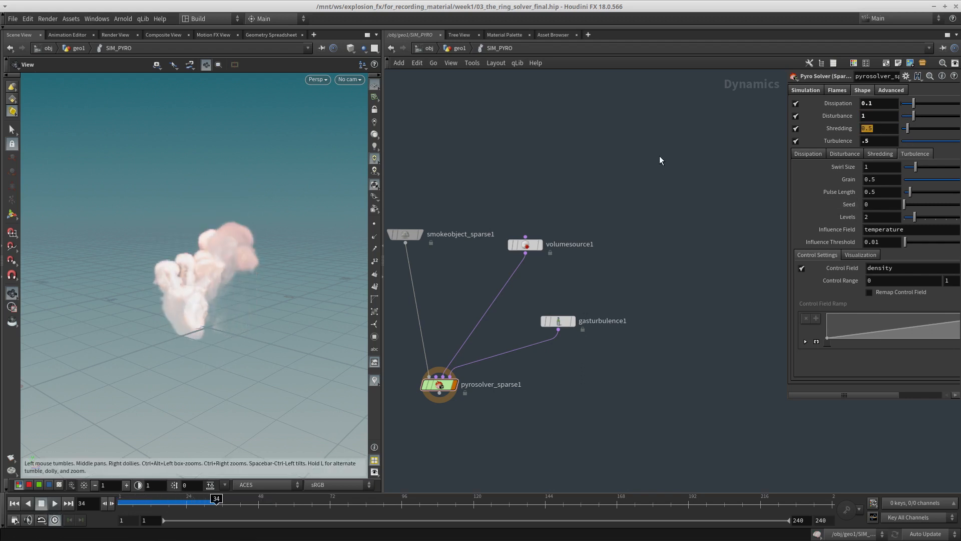
Set the pyro solver's shredding to 1, replay the simulation from the first frame and inspect the smoke
click(14, 503)
click(53, 504)
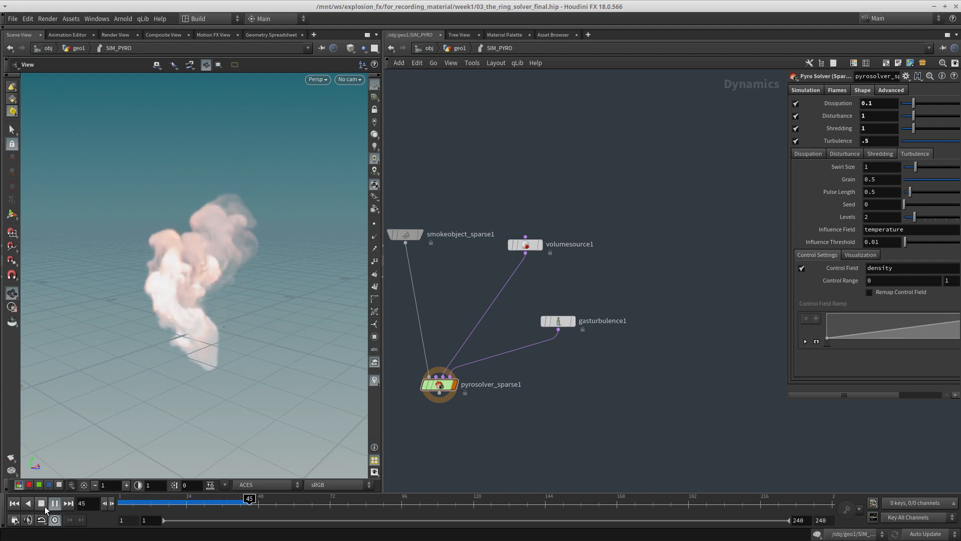
click(44, 506)
drag(151, 343, 219, 247)
Enable expansion in the pyro solver's flame settings and set the lower limit of its flame range to 0.8
middle_drag(500, 432, 546, 396)
click(836, 90)
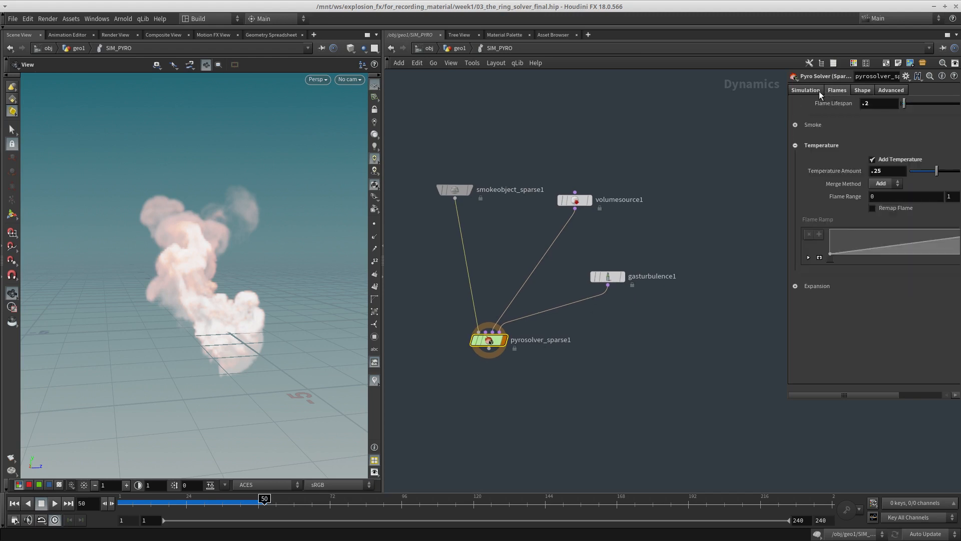
click(813, 286)
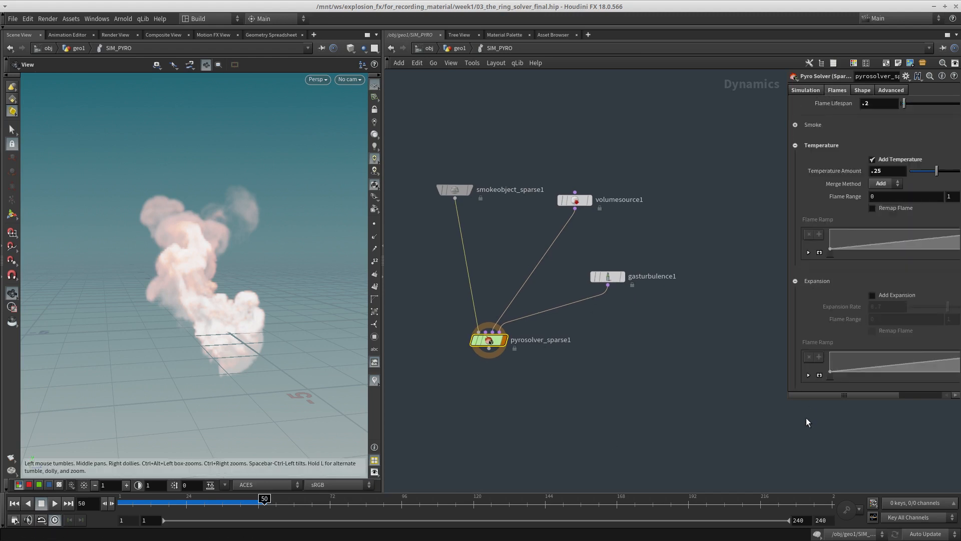
drag(784, 398, 650, 428)
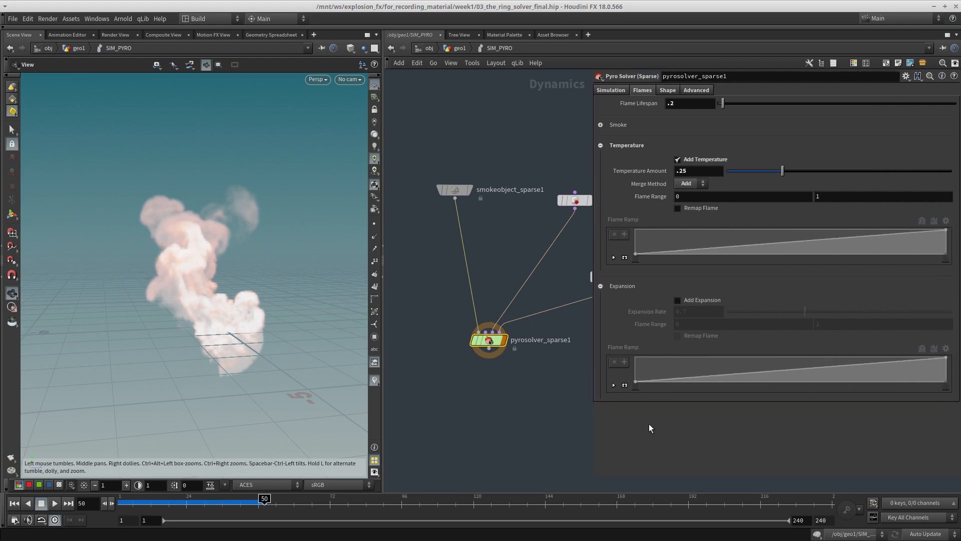
click(12, 505)
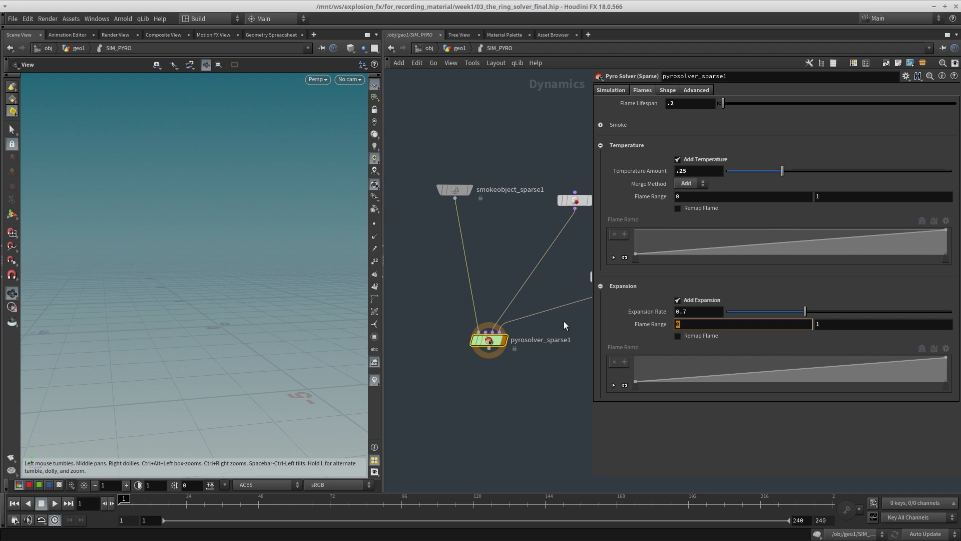
text(.8)
key(Return)
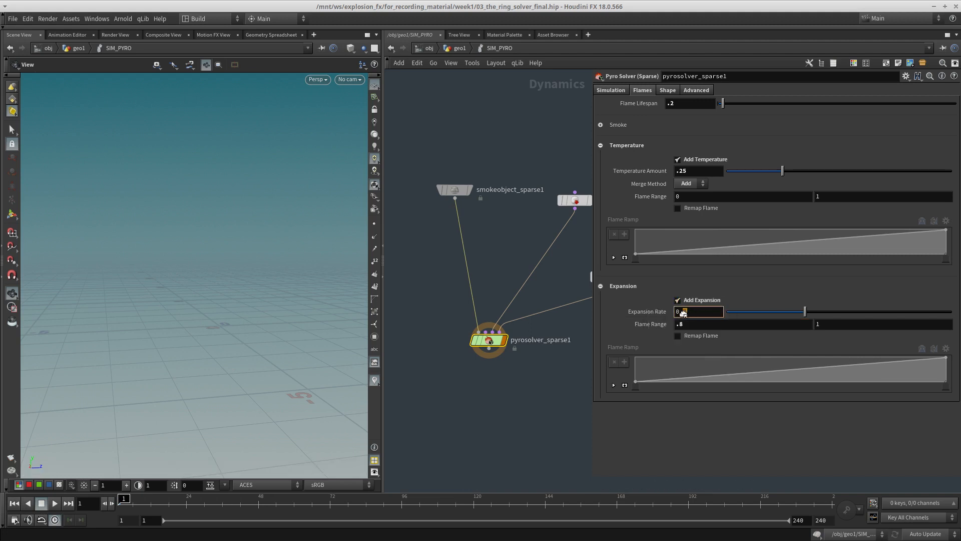
Set the expansion rate to 2 and play the simulation
text(2)
key(Return)
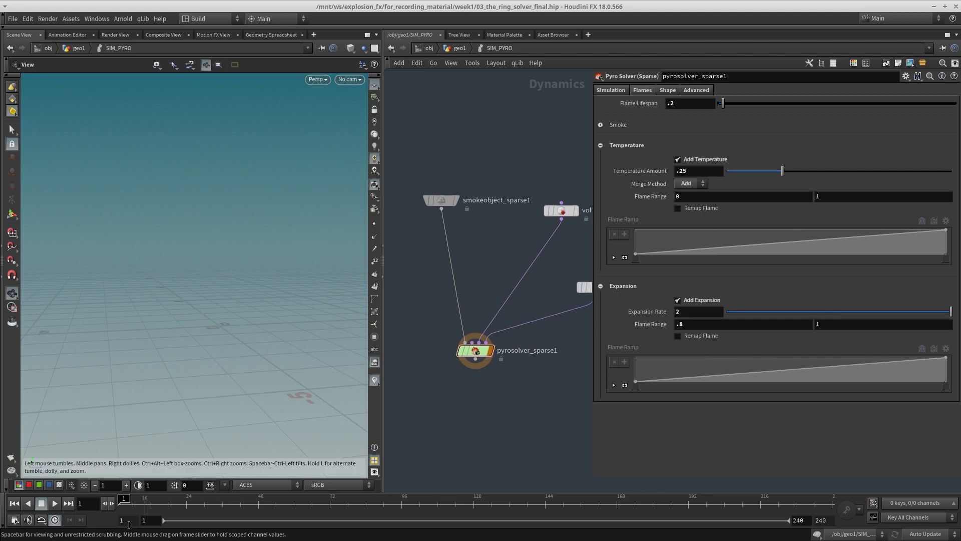
click(47, 507)
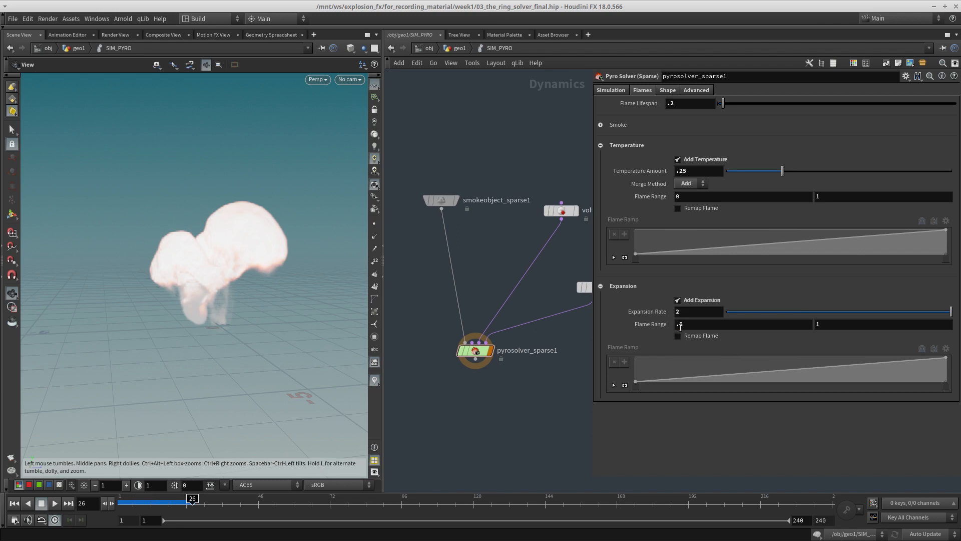
Set the expansion rate to 0.1, replay the simulation from the first frame and inspect the smoke from another angle
text(.1)
key(Return)
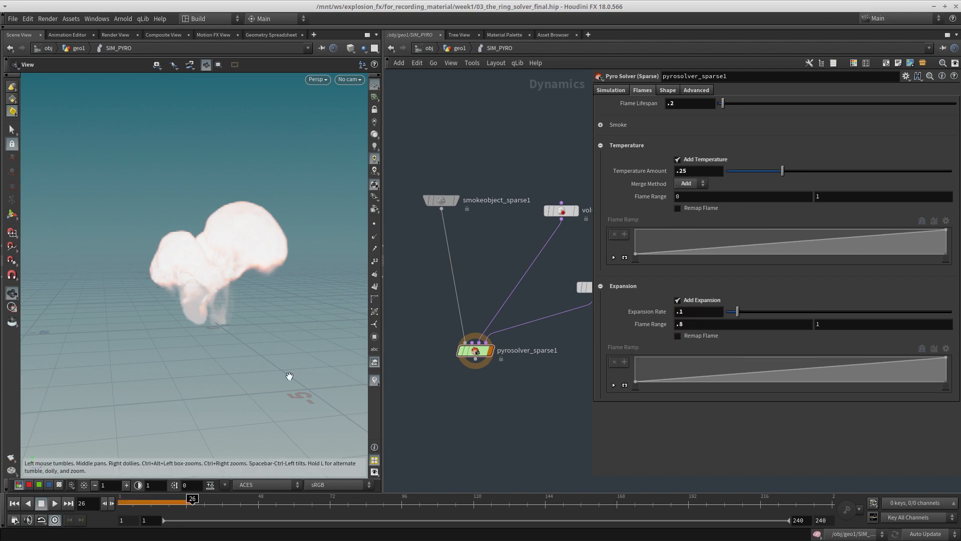
drag(143, 509, 120, 507)
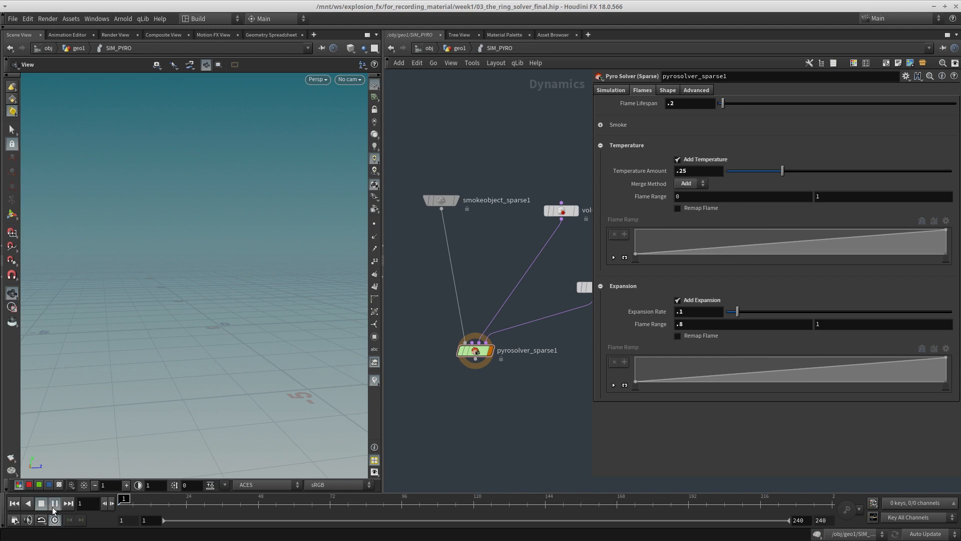
click(52, 507)
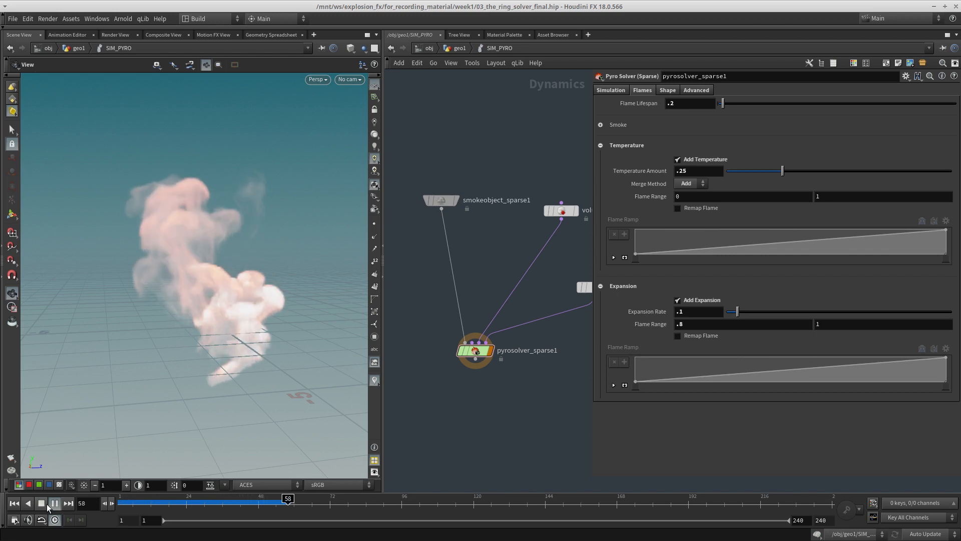
click(46, 503)
drag(212, 248, 310, 280)
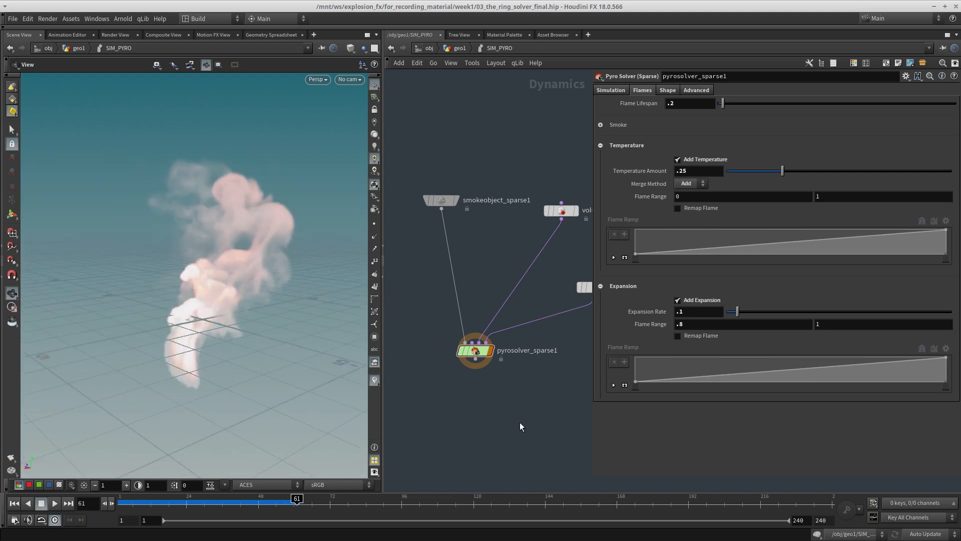
Widen the network editor and make room around the Gas Turbulence node
middle_drag(437, 467, 377, 413)
drag(382, 410, 330, 409)
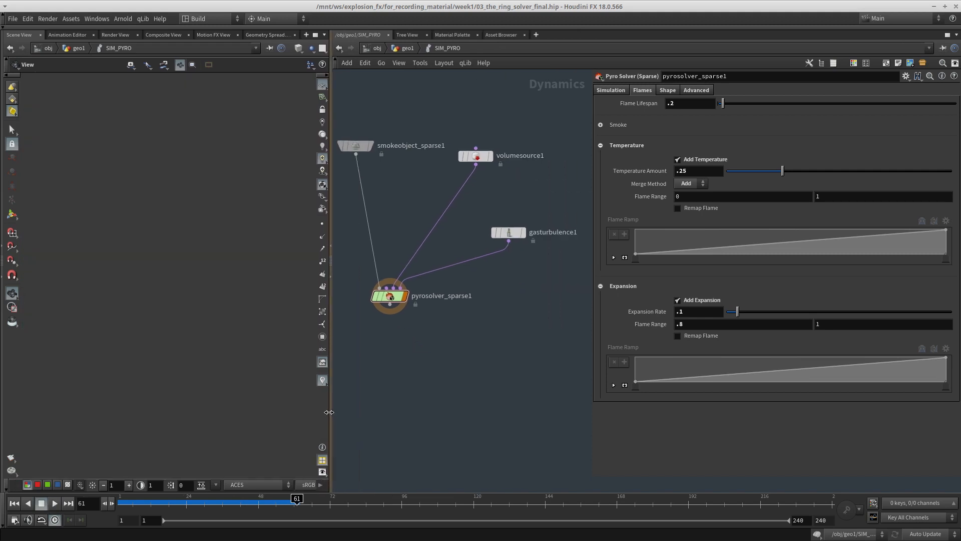
key(Tab)
text(gas)
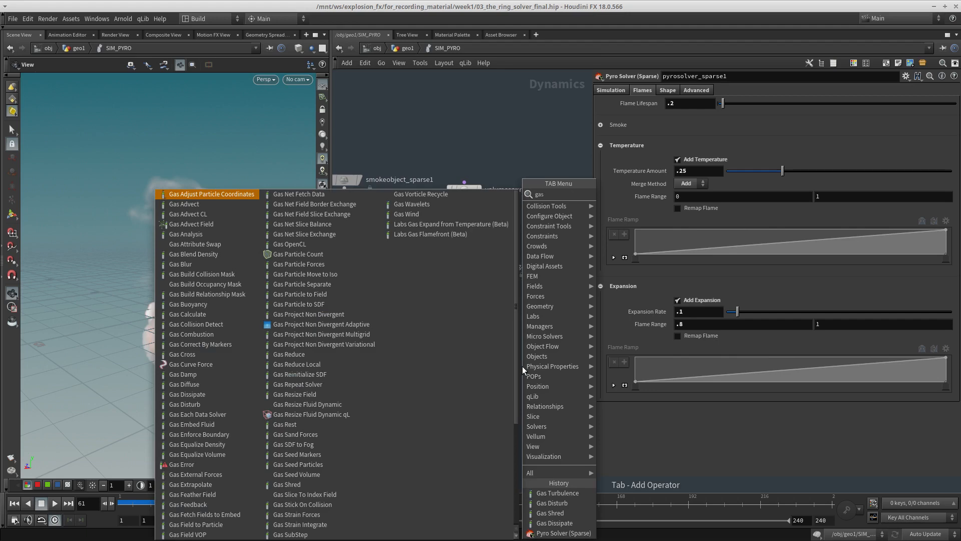
key(Escape)
Add a Gas Vortex Confinement node below the Gas Turbulence node
key(Tab)
text(vorte)
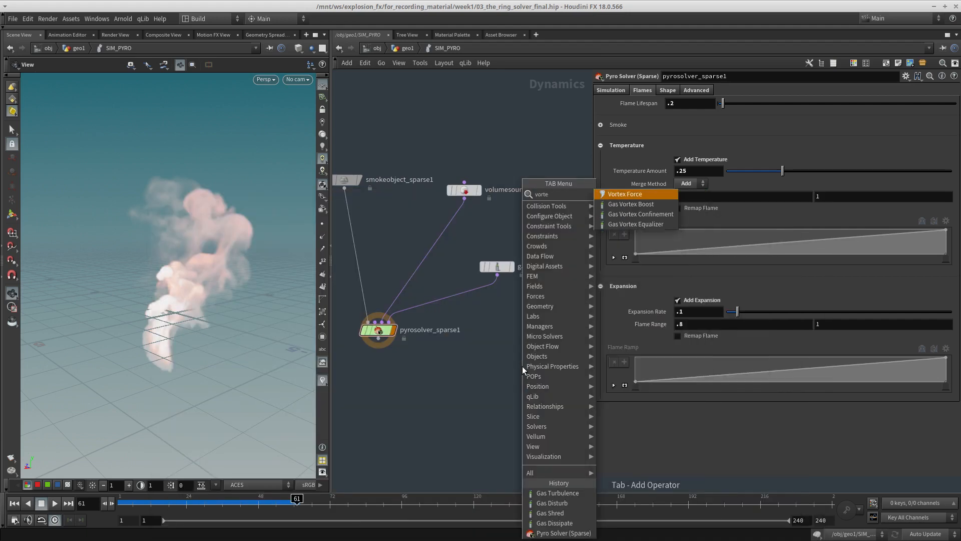
text(x)
key(Down)
key(Down)
key(Return)
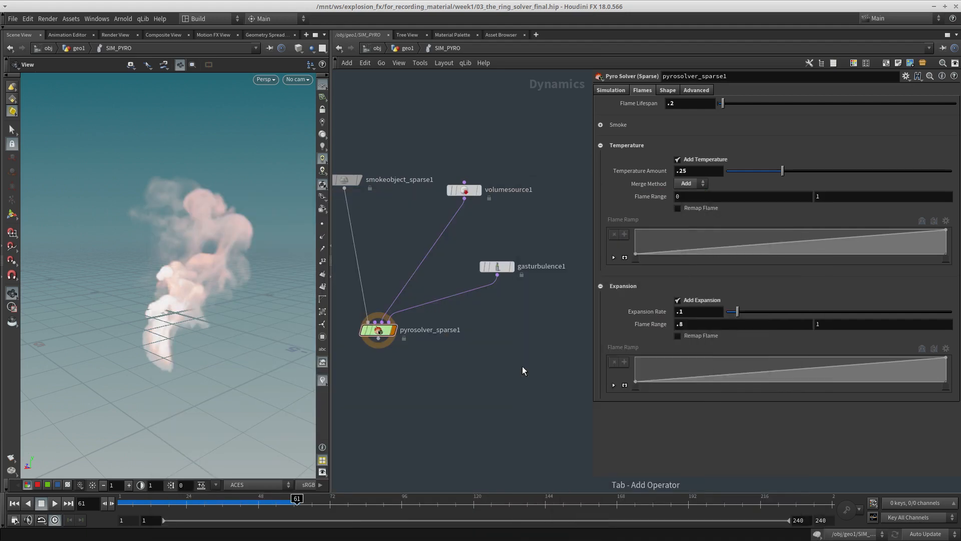
click(523, 370)
drag(522, 370, 527, 332)
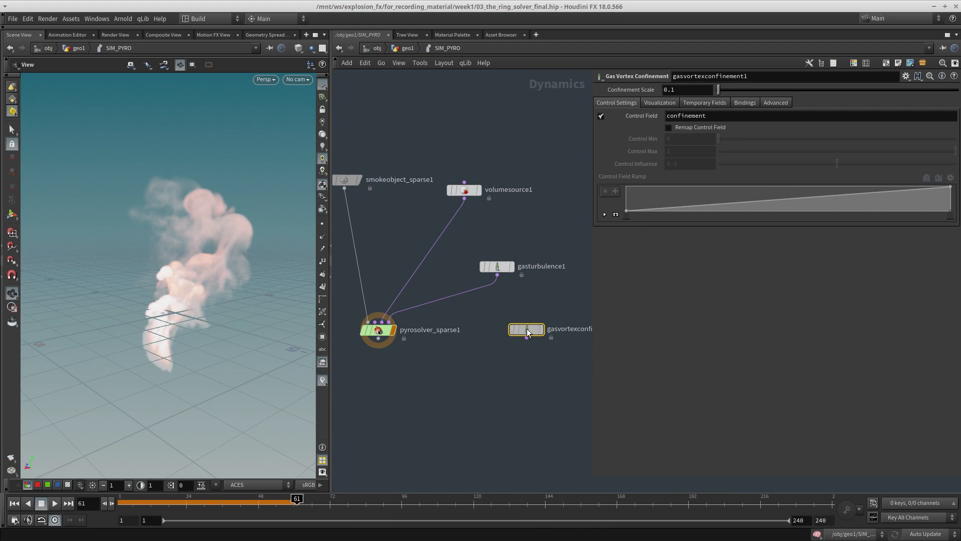
Insert a Merge node on the connection between the Gas Turbulence node and the pyro solver
key(Tab)
text(mer)
key(Return)
click(449, 350)
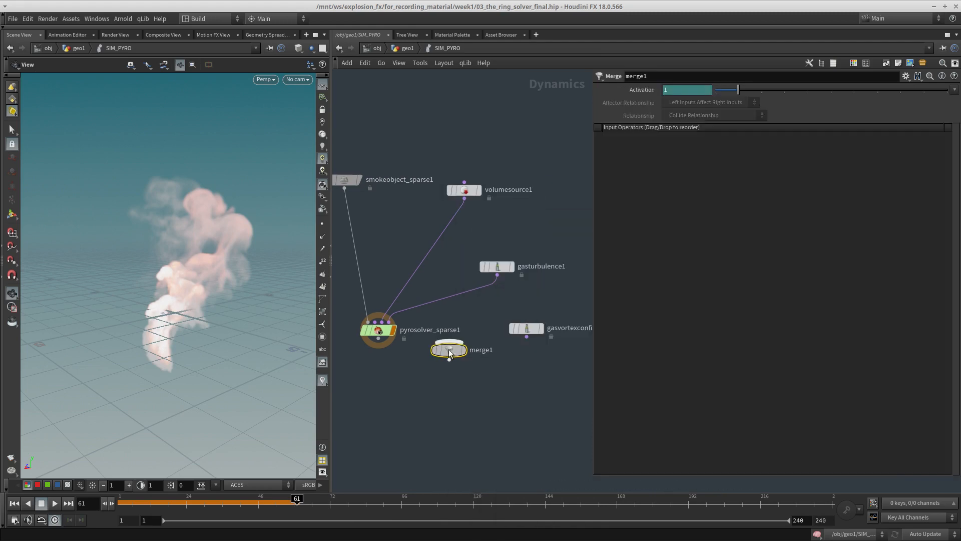
drag(449, 350, 447, 308)
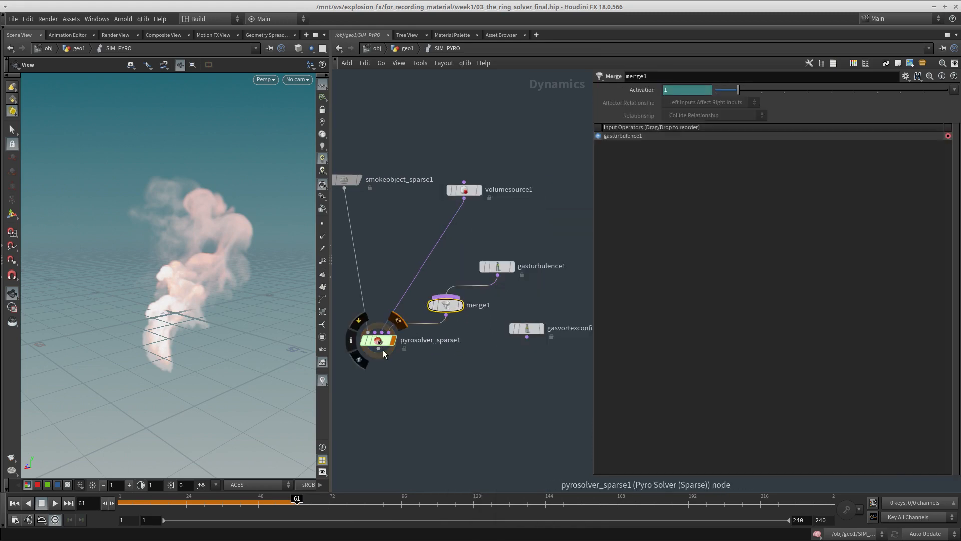
Move the pyro solver and Merge nodes lower and connect the Gas Vortex Confinement node to the Merge node
drag(379, 330, 377, 386)
drag(447, 306, 550, 304)
click(550, 303)
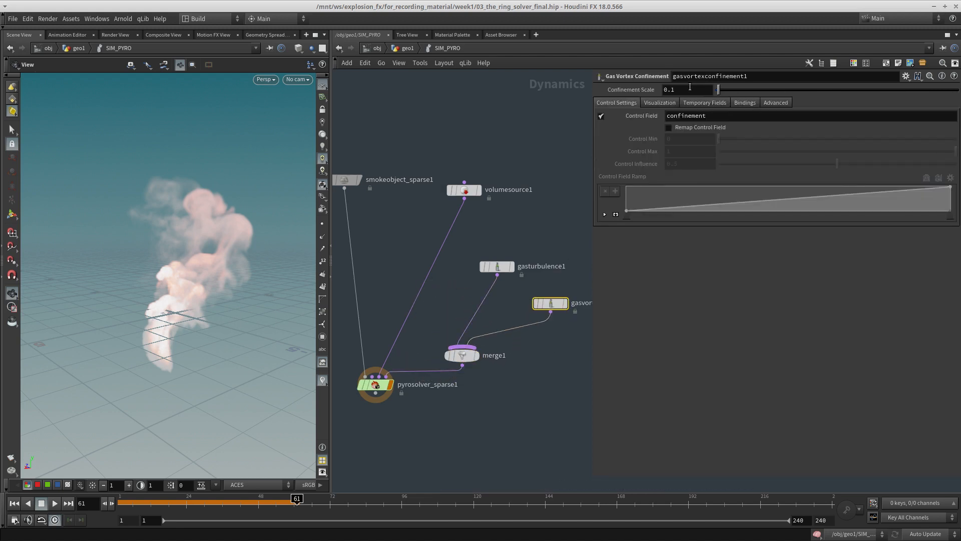
Set the vortex confinement scale to 1 and replay the simulation from the first frame
click(121, 506)
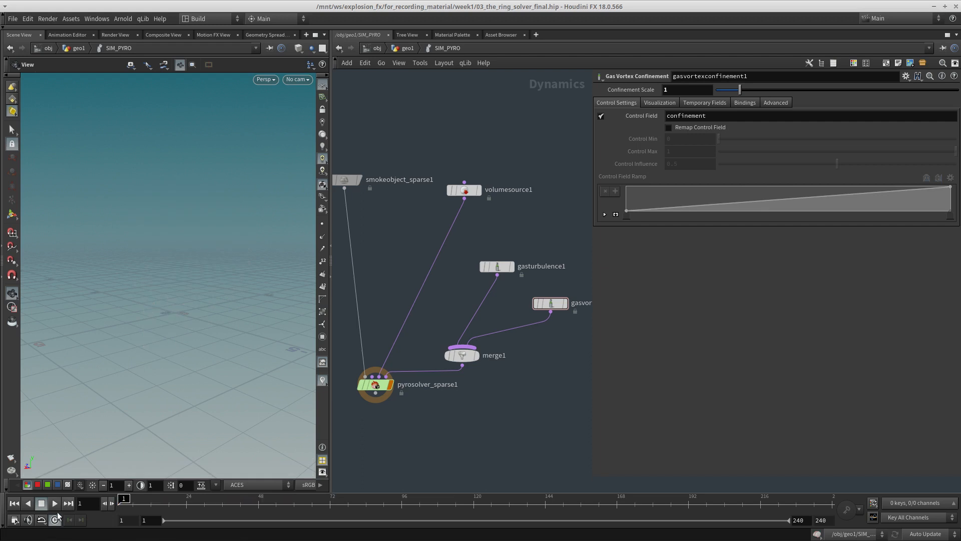
click(54, 503)
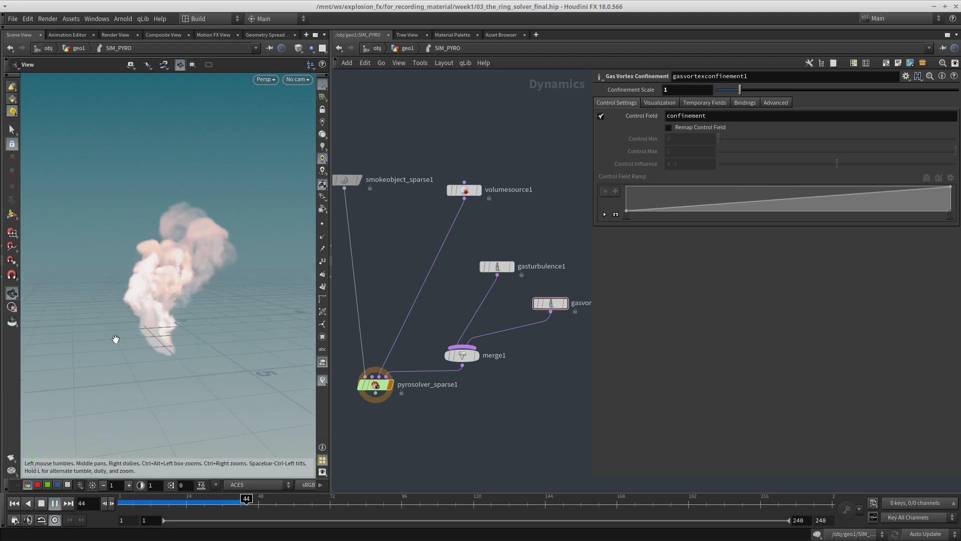
Examine the simulated smoke from several angles during playback and stop the playback
drag(150, 365, 137, 438)
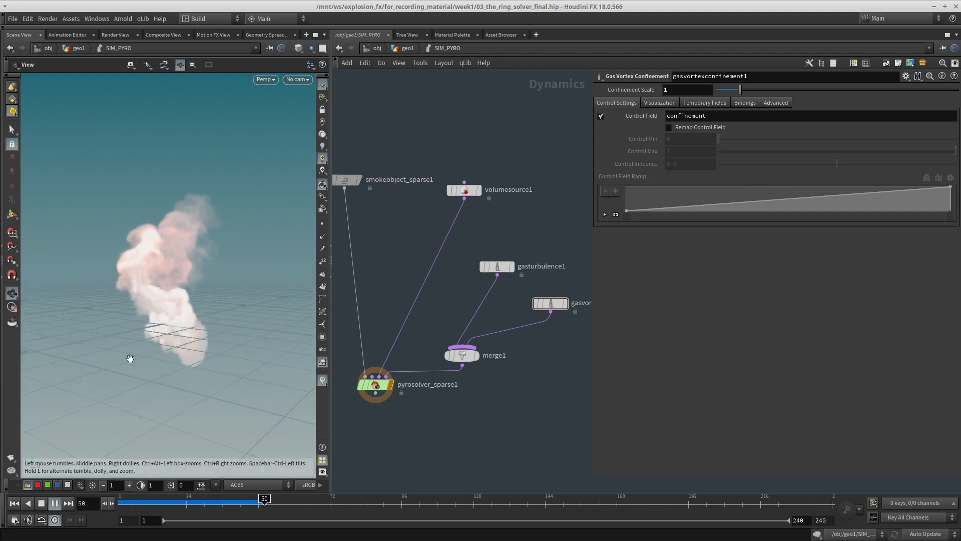
click(42, 502)
drag(165, 321, 230, 334)
Move the pyro solver node lower in the network, farther below the Merge node
middle_drag(382, 387, 416, 326)
drag(413, 326, 393, 377)
middle_drag(392, 375, 380, 427)
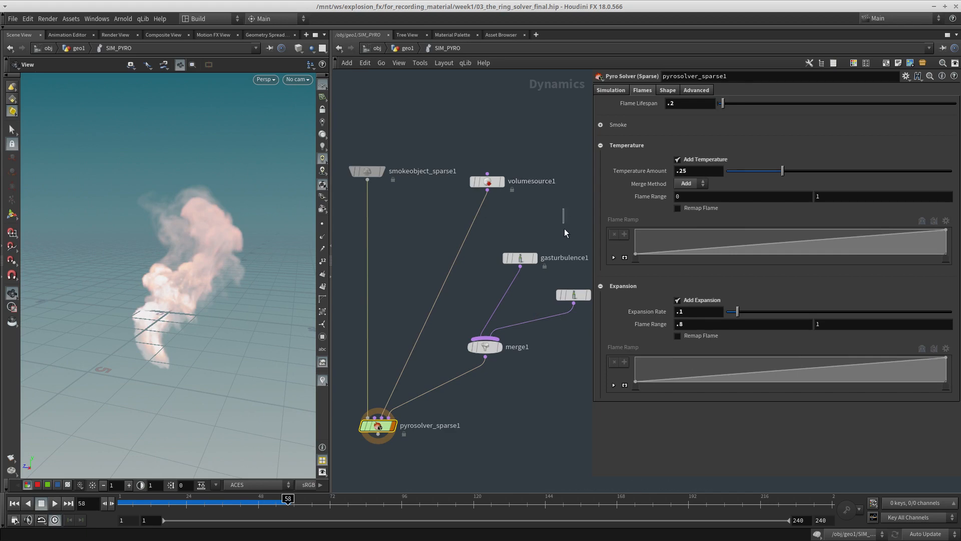
Set the sparse smoke object's voxel size to 0.02 and return the timeline to the first frame
click(572, 295)
drag(345, 223, 346, 221)
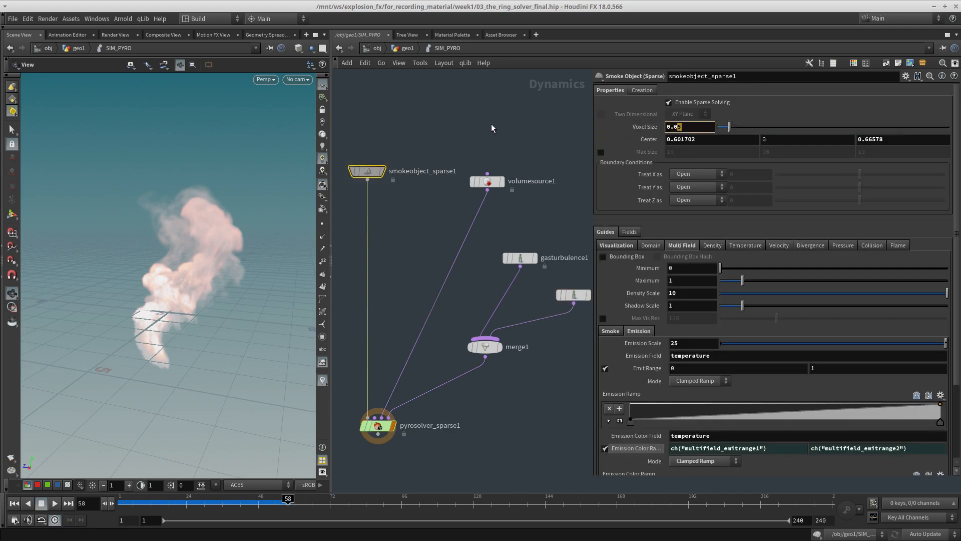
click(465, 126)
middle_drag(465, 126, 460, 99)
middle_drag(461, 388, 470, 311)
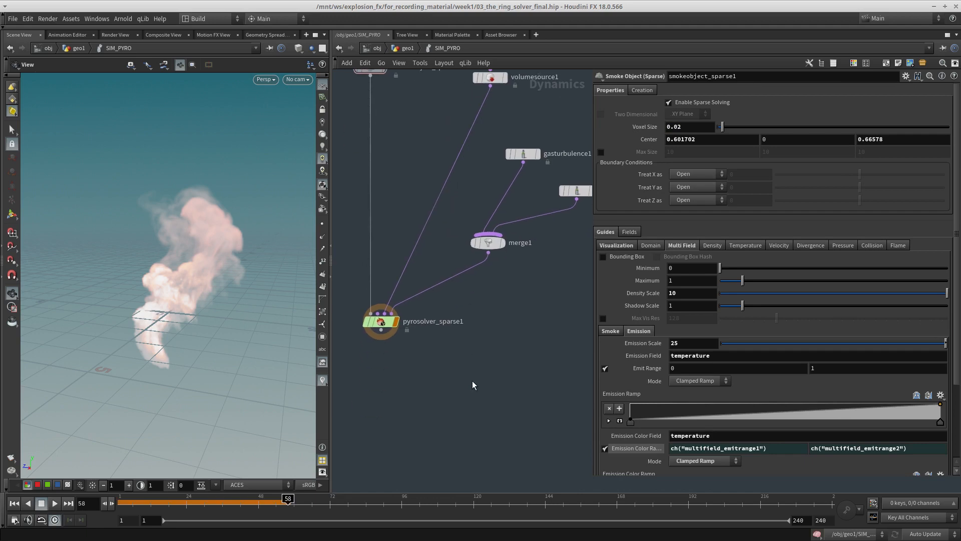
click(14, 503)
Go up to the geo1 network and move the rop_geometry4 node closer below the primitive2 node
key(u)
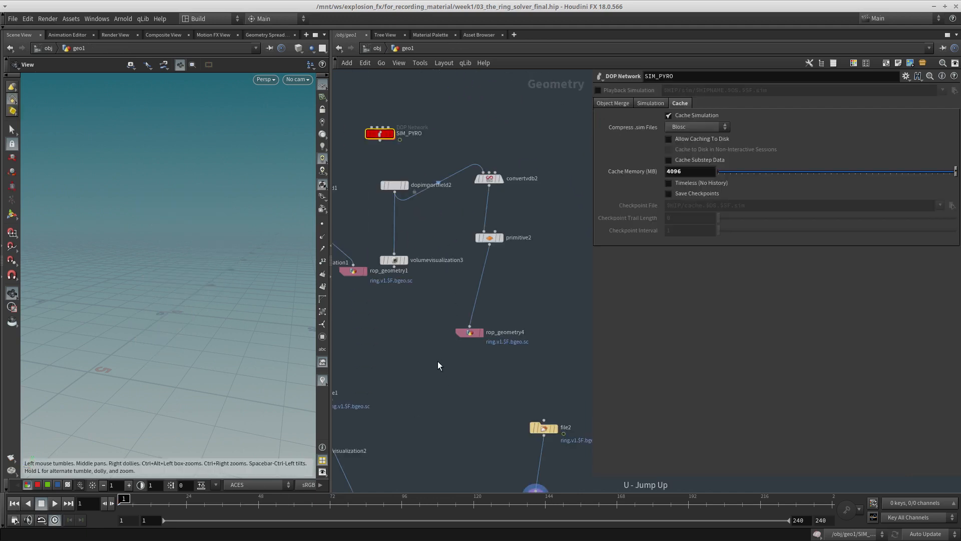
scroll(441, 350, up, 4)
drag(469, 319, 452, 156)
middle_drag(496, 271, 493, 220)
click(421, 258)
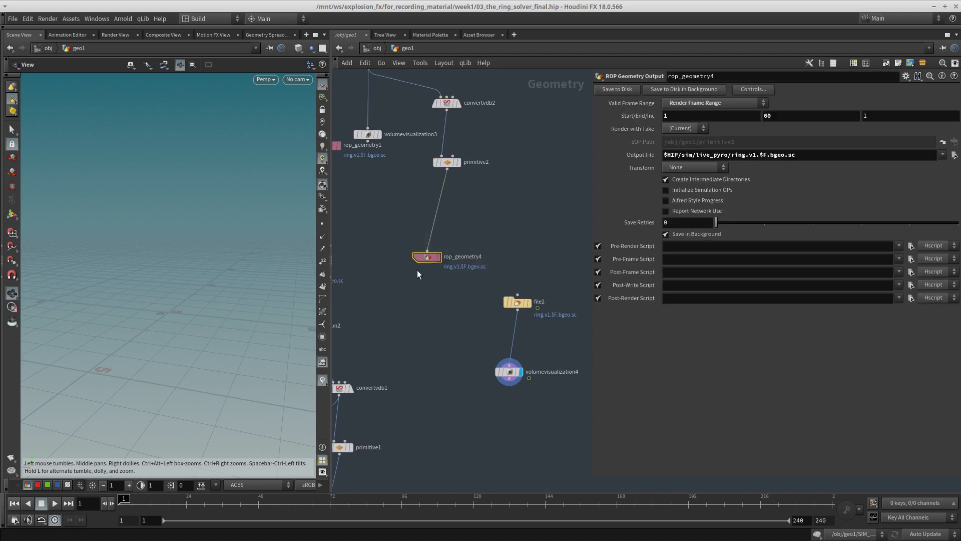
drag(421, 258, 436, 244)
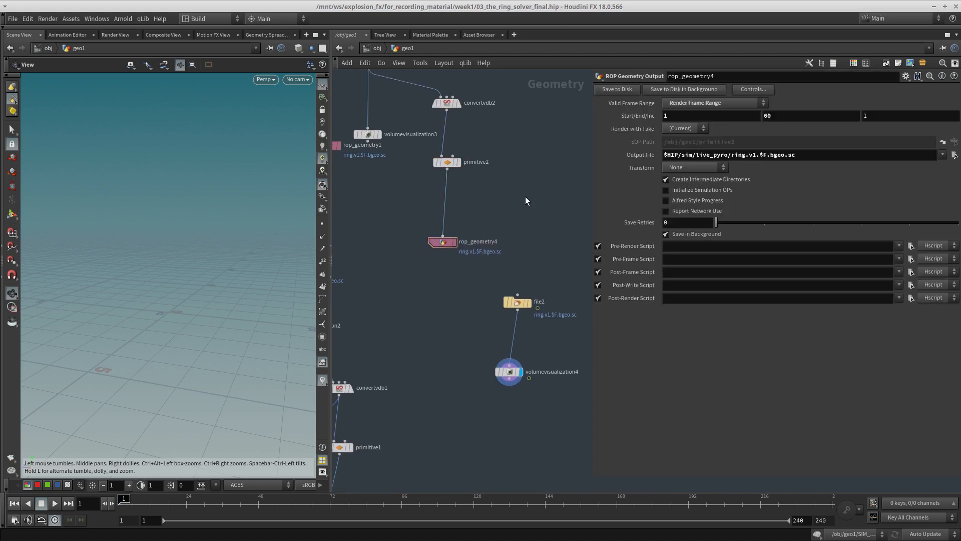
Save the scene as a new file named 03_the_ring_solver_highres_tweak.hip
key(ctrl+shift+s)
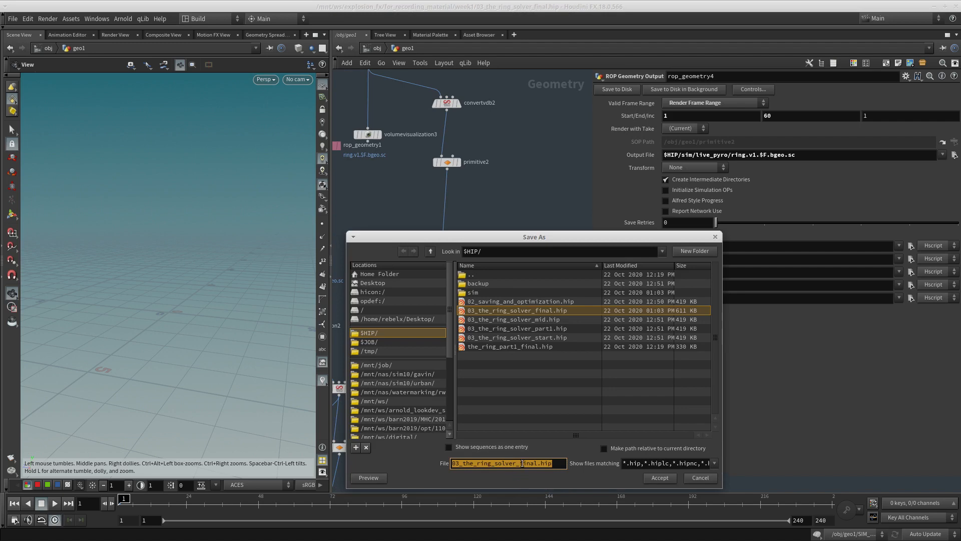
click(522, 463)
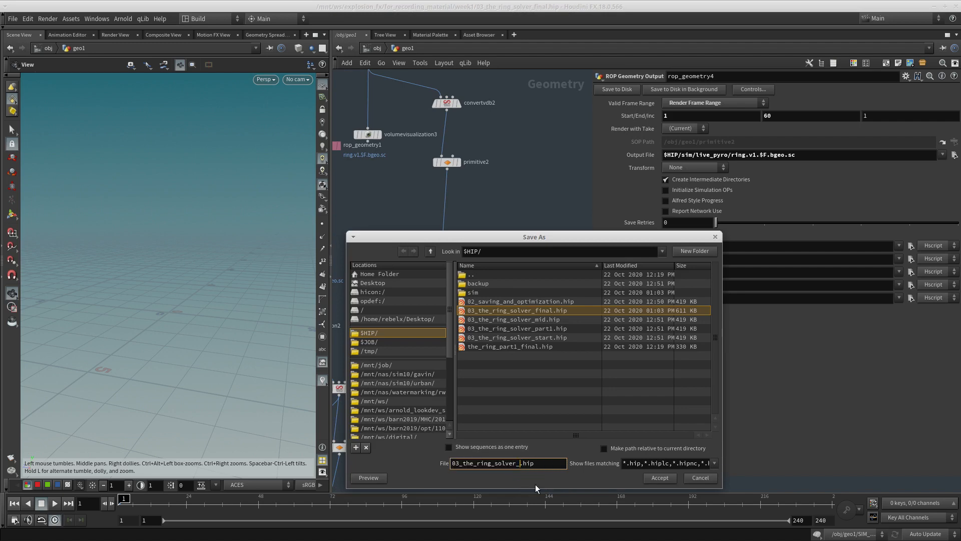
text(highres_tweak)
key(Return)
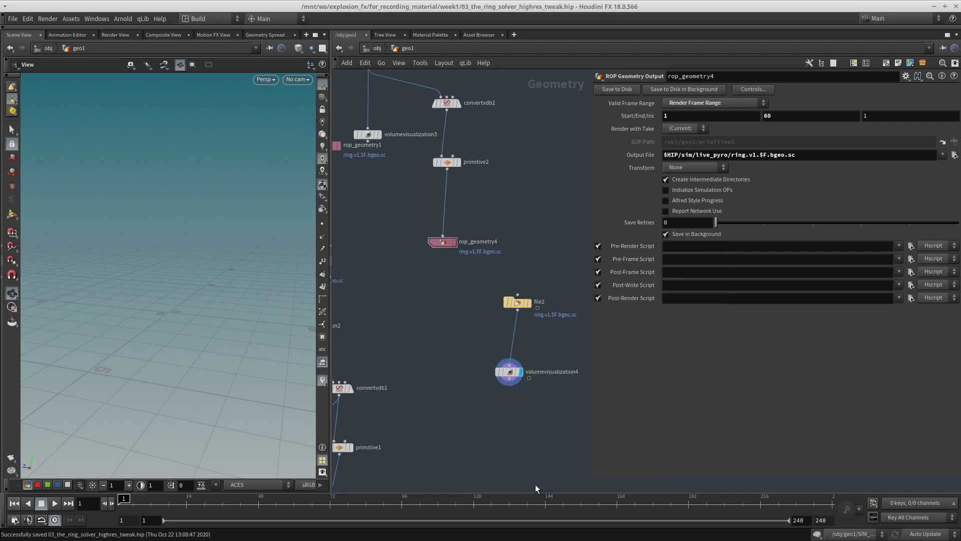
Set the output file of rop_geometry4 to $HIP/sim/live_pyro_highres/ring.v1.$F.bgeo.sc
click(443, 242)
click(729, 155)
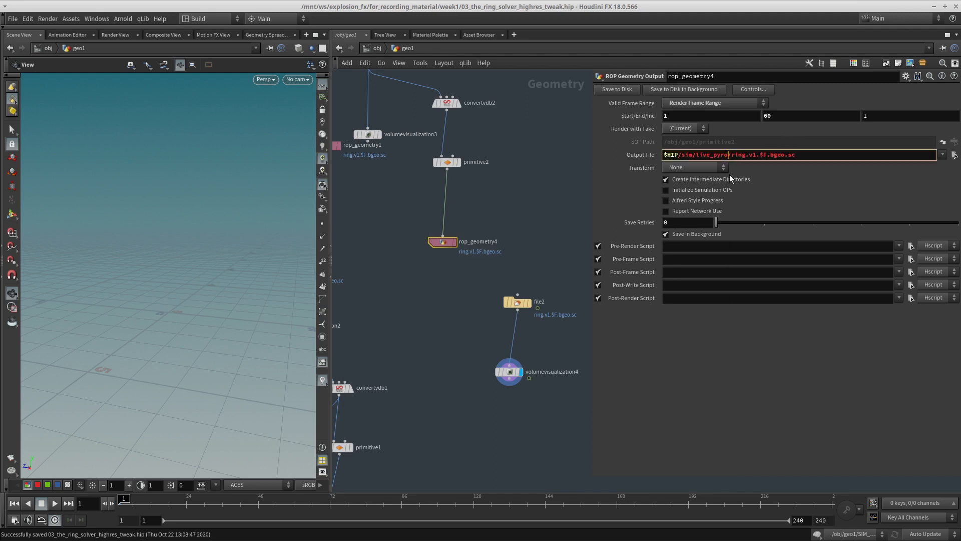
text(_highres)
key(Return)
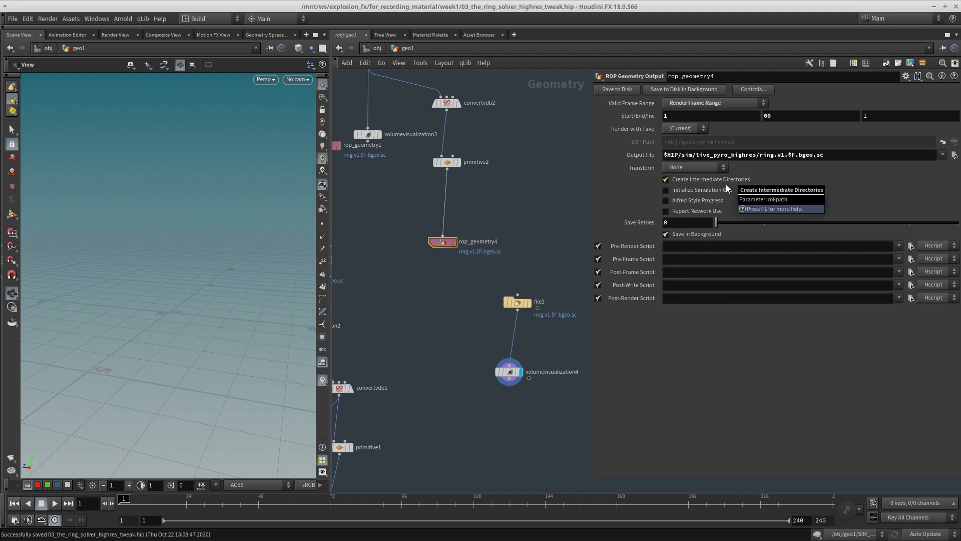
Set the end frame of the rop_geometry4 render range to 90
click(771, 115)
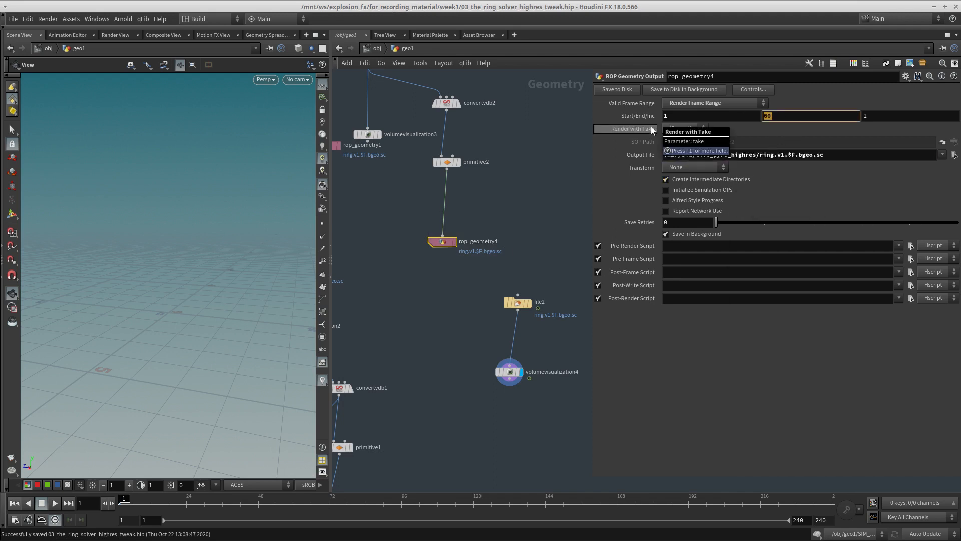
text(90)
key(Return)
middle_drag(562, 220, 552, 238)
drag(487, 302, 363, 234)
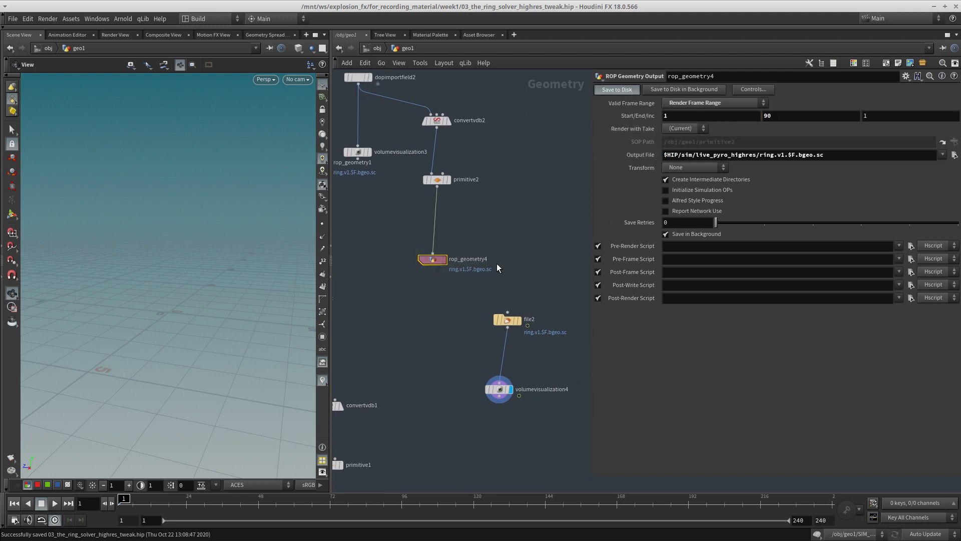